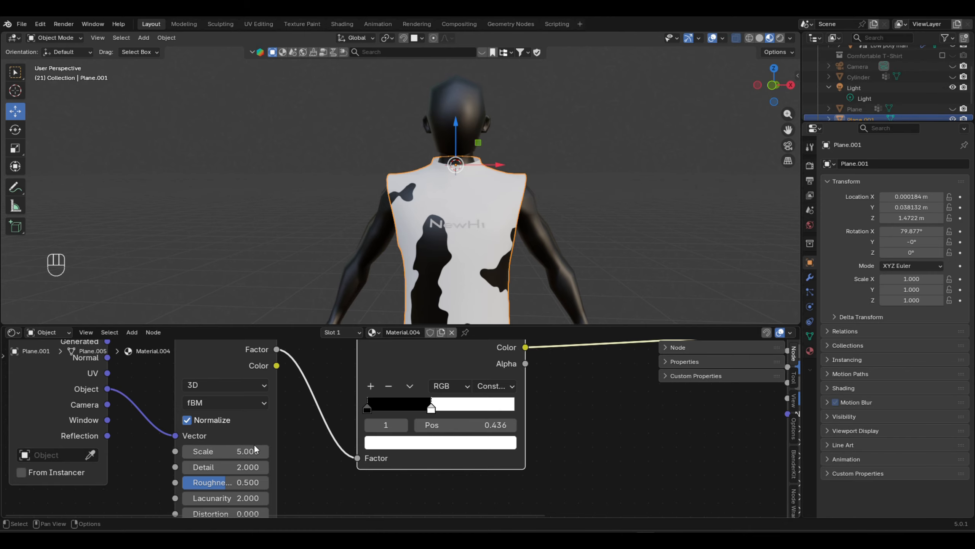
Set the Noise Texture's scale to 37.7 and the Color Ramp's white stop position to 0.5.
scroll(265, 448, down, 2)
middle_drag(300, 453, 333, 442)
drag(251, 442, 288, 443)
scroll(384, 404, up, 2)
drag(450, 408, 486, 419)
click(487, 421)
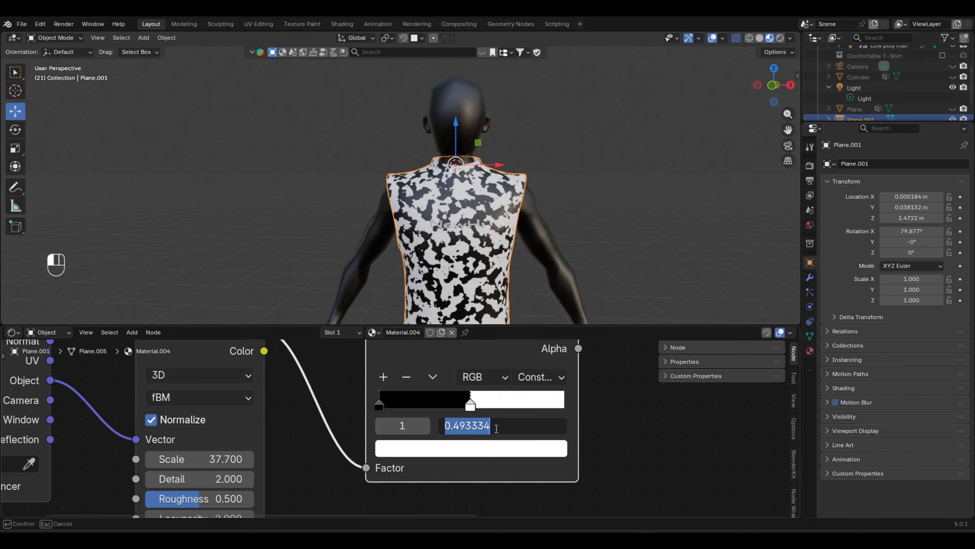
text(.5)
key(Return)
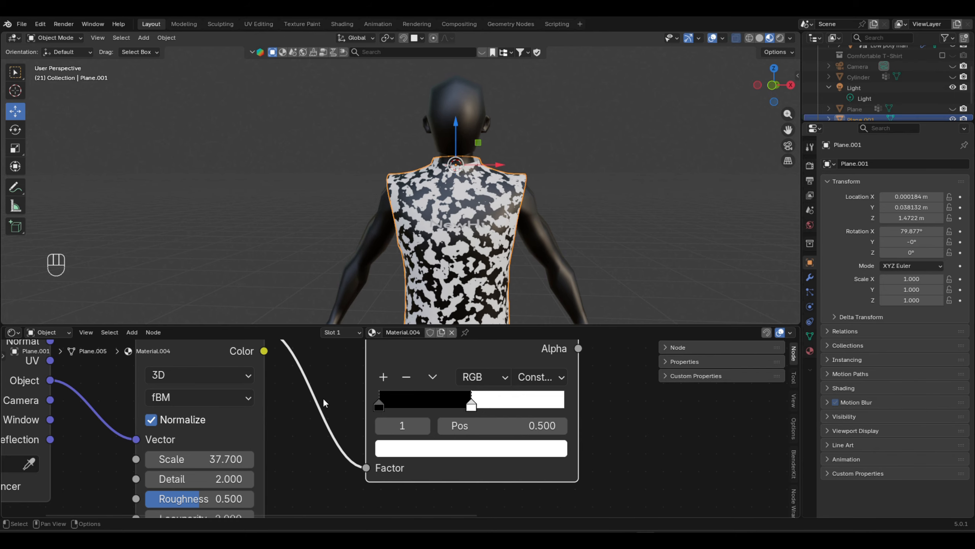
Set the Noise Texture's scale to 20.
scroll(311, 423, down, 4)
scroll(281, 447, up, 2)
mouse_move(246, 443)
mouse_down()
mouse_move(269, 442)
mouse_move(234, 442)
mouse_move(244, 443)
mouse_up()
click(245, 442)
text(20)
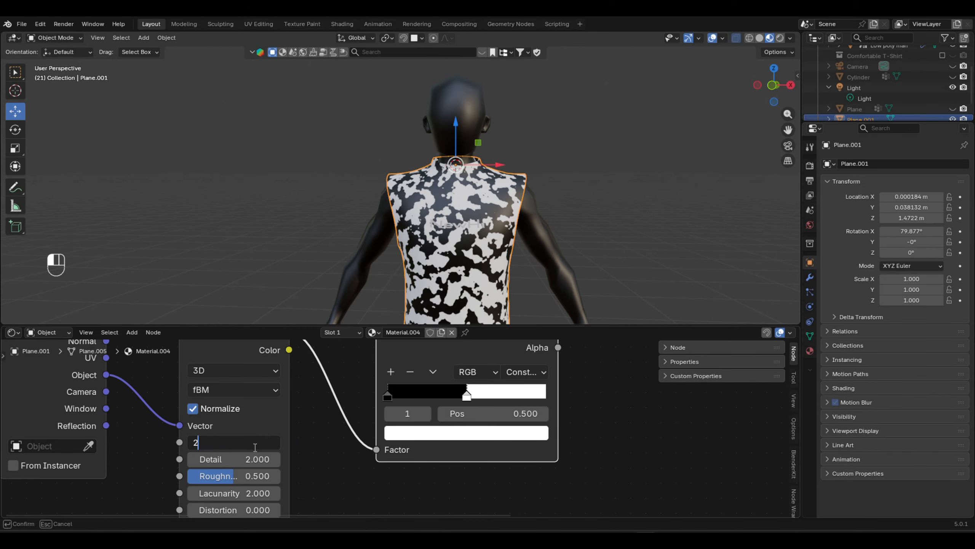
key(Return)
Set the Noise Texture's scale to 30.
scroll(254, 446, down, 1)
middle_drag(300, 415, 381, 396)
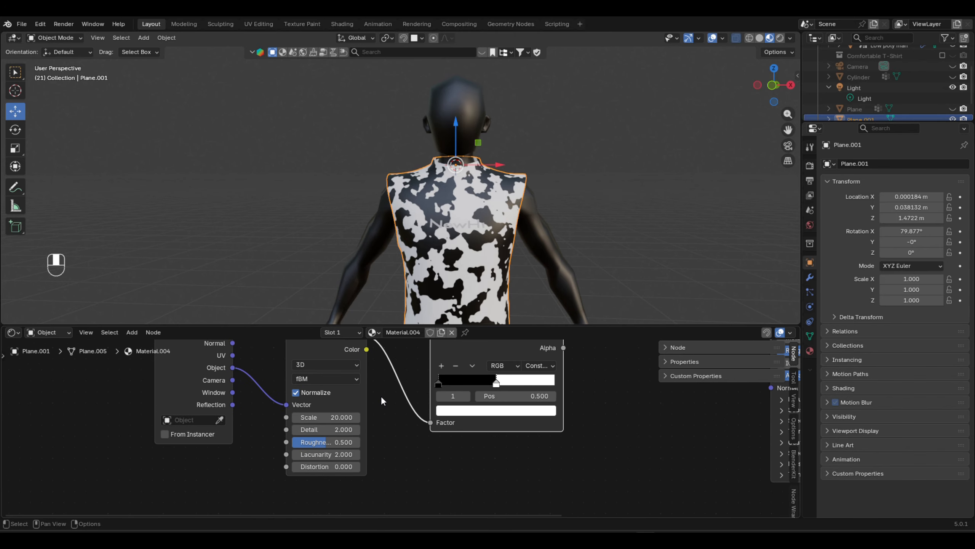
scroll(381, 396, up, 1)
click(328, 421)
text(30)
key(Return)
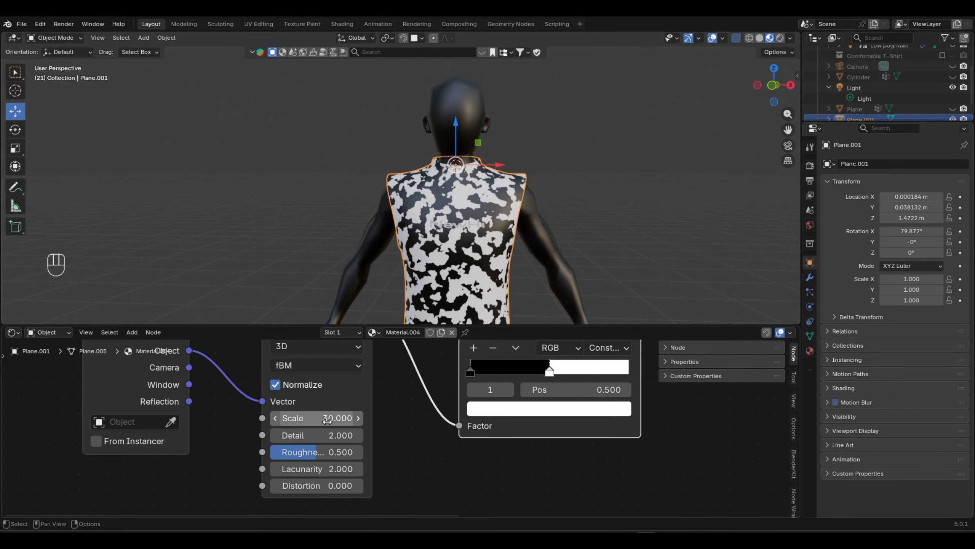
Duplicate the Noise Texture and Color Ramp nodes together and place the copies below the originals.
scroll(333, 408, down, 2)
scroll(345, 409, down, 5)
middle_drag(356, 395, 352, 406)
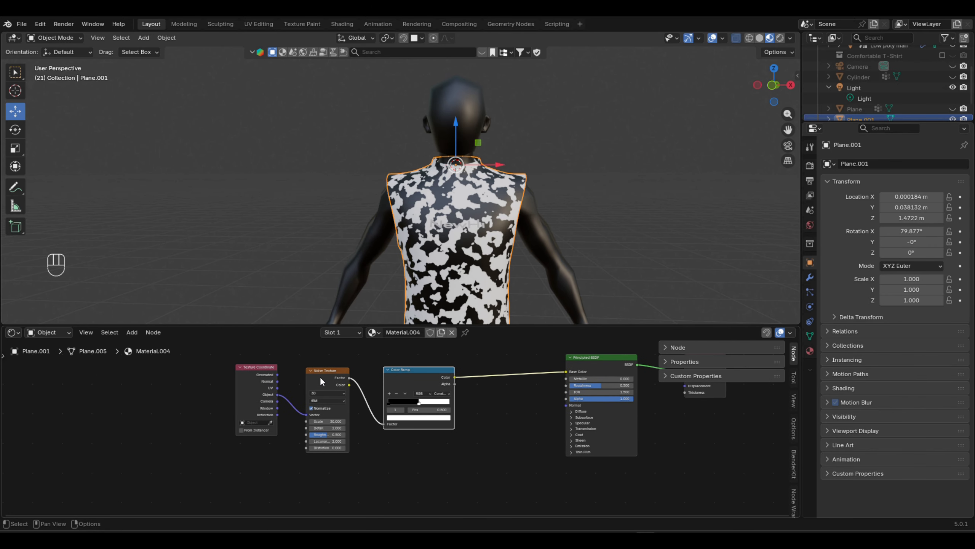
click(320, 377)
shift+click(414, 380)
key(shift+d)
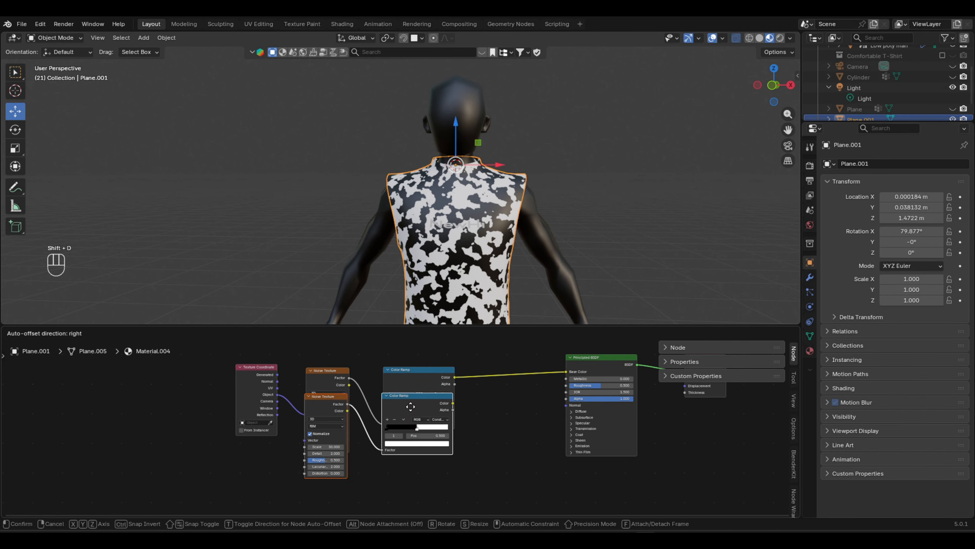
click(416, 468)
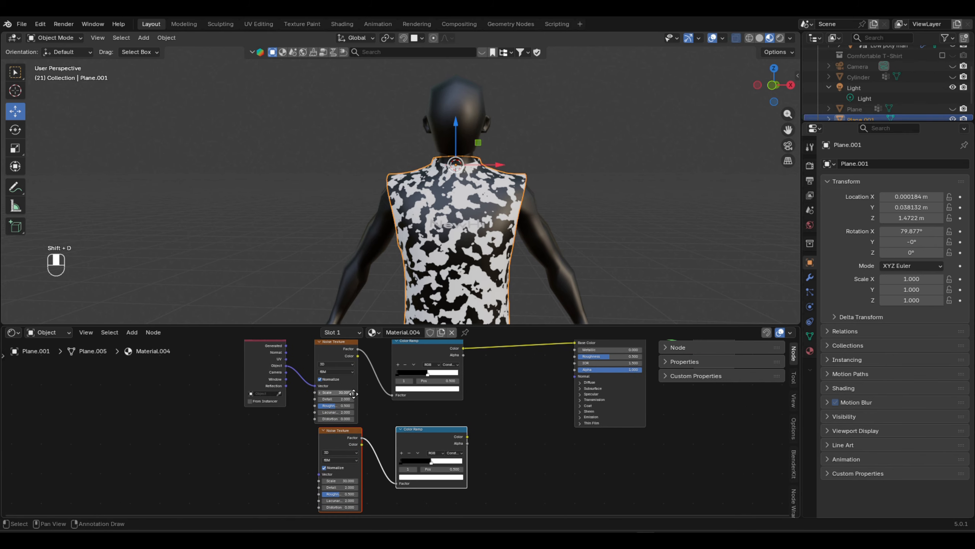
Connect the Texture Coordinate's Object output to the duplicated Noise Texture's Vector input.
middle_drag(290, 401, 299, 370)
drag(285, 364, 319, 472)
scroll(399, 404, down, 2)
middle_drag(401, 398, 303, 405)
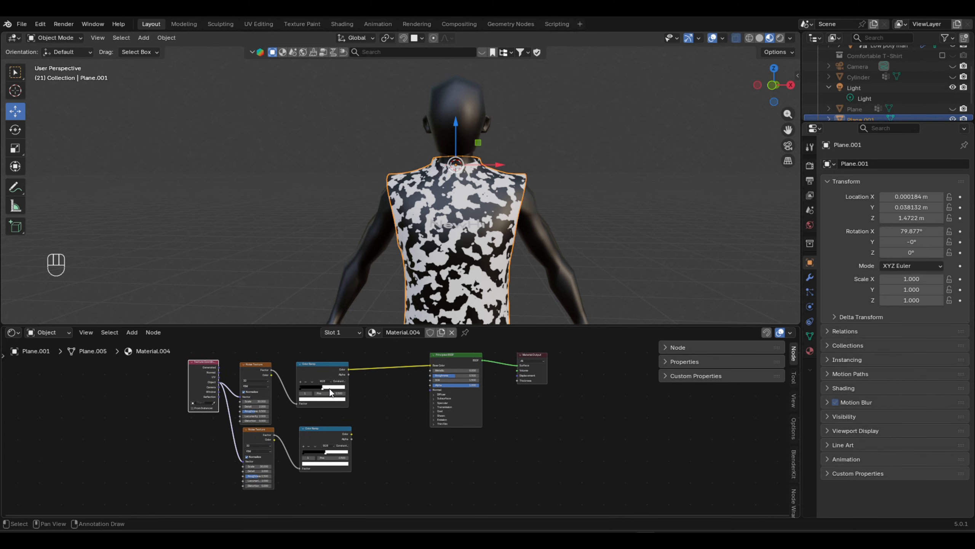
Connect the duplicated Color Ramp's Color output to the Principled BSDF's Base Color, replacing the original ramp's link.
scroll(403, 374, down, 5)
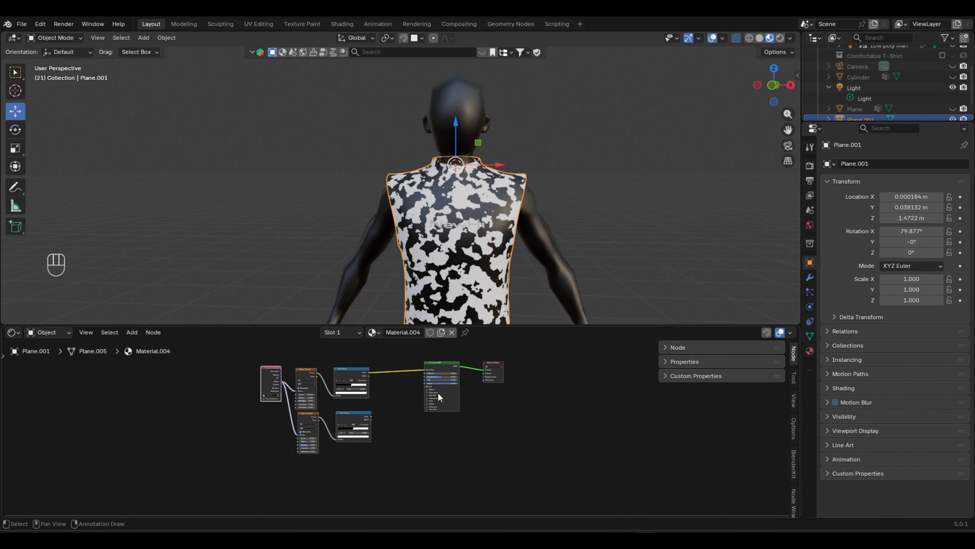
scroll(368, 422, up, 3)
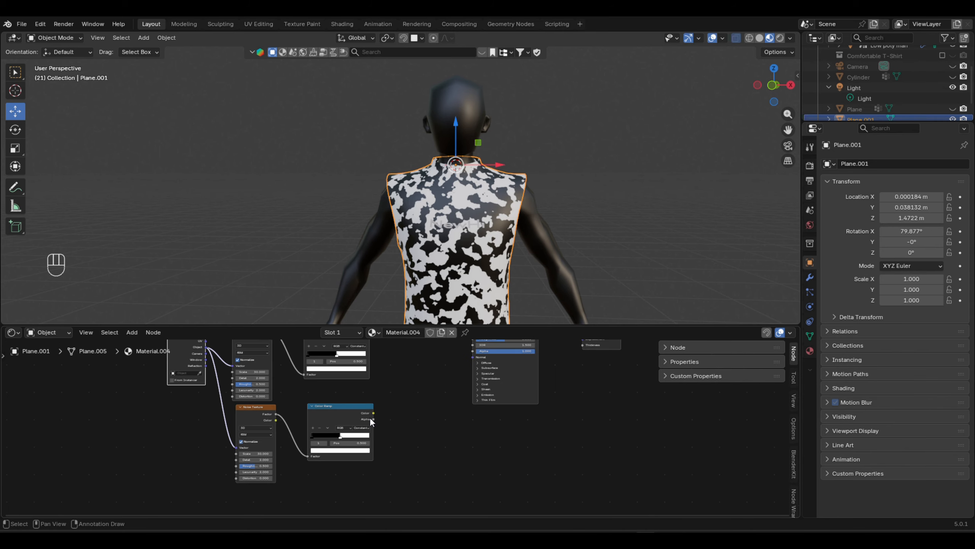
scroll(380, 403, up, 3)
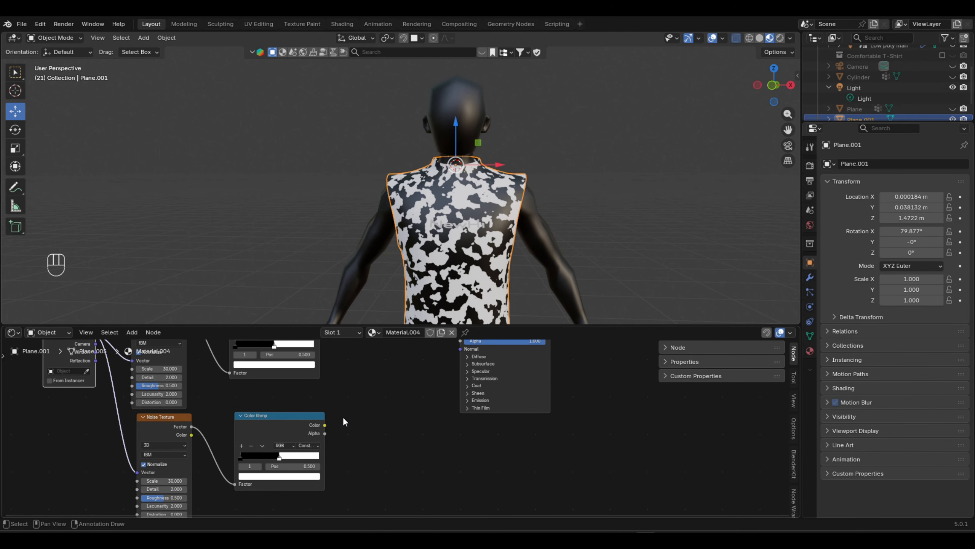
drag(325, 425, 467, 355)
click(406, 417)
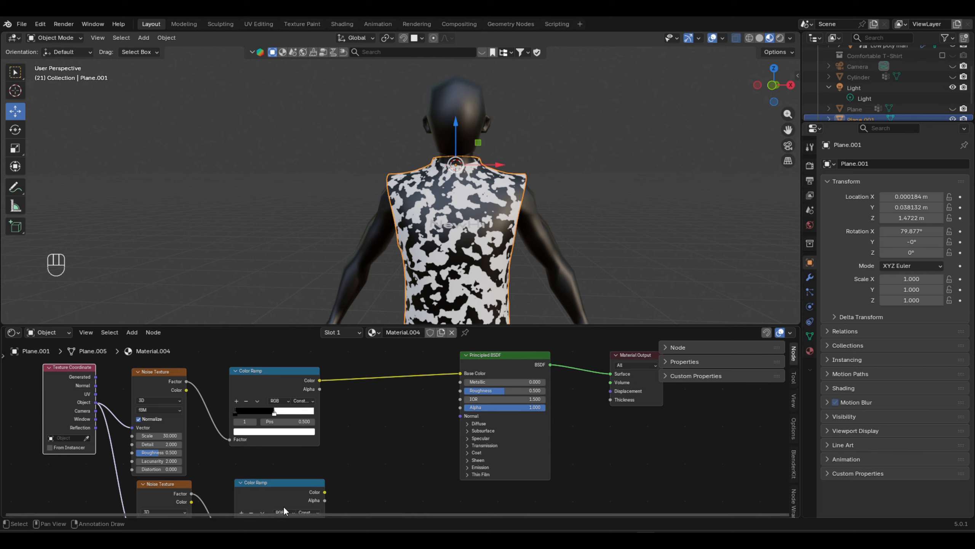
drag(326, 492, 461, 373)
scroll(380, 423, down, 2)
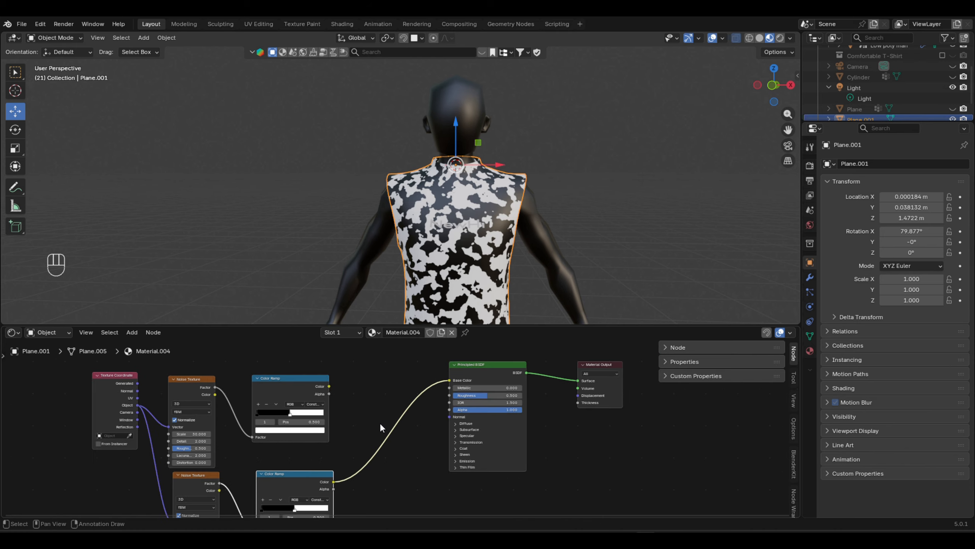
Lower the duplicated Noise Texture's scale below 30 to vary its pattern from the first one.
middle_drag(354, 442, 441, 394)
scroll(275, 471, up, 5)
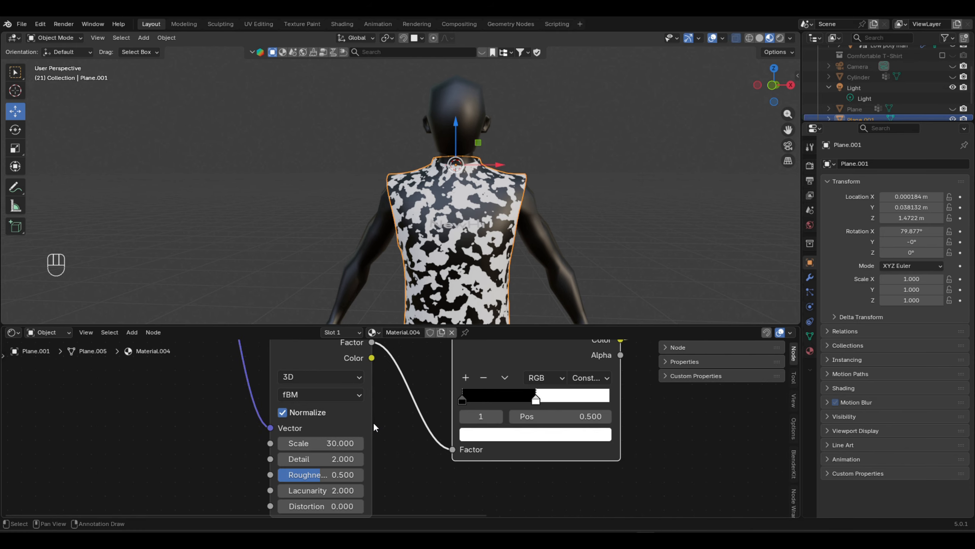
drag(336, 443, 307, 443)
scroll(336, 443, down, 3)
Insert a Mix Color node between the lower Color Ramp and Base Color, and connect the upper Color Ramp to its A input.
middle_drag(346, 442, 179, 504)
middle_drag(451, 397, 383, 477)
middle_drag(337, 424, 392, 392)
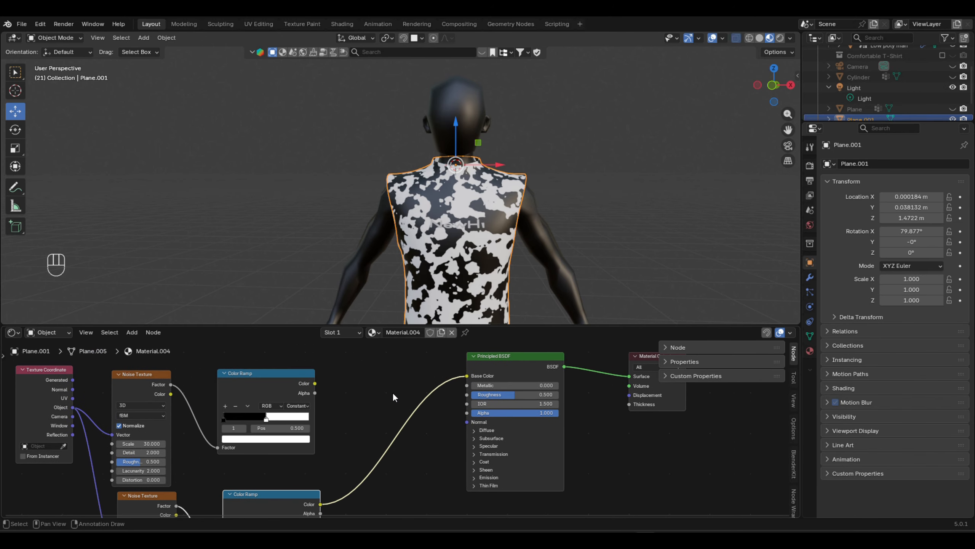
key(shift+a)
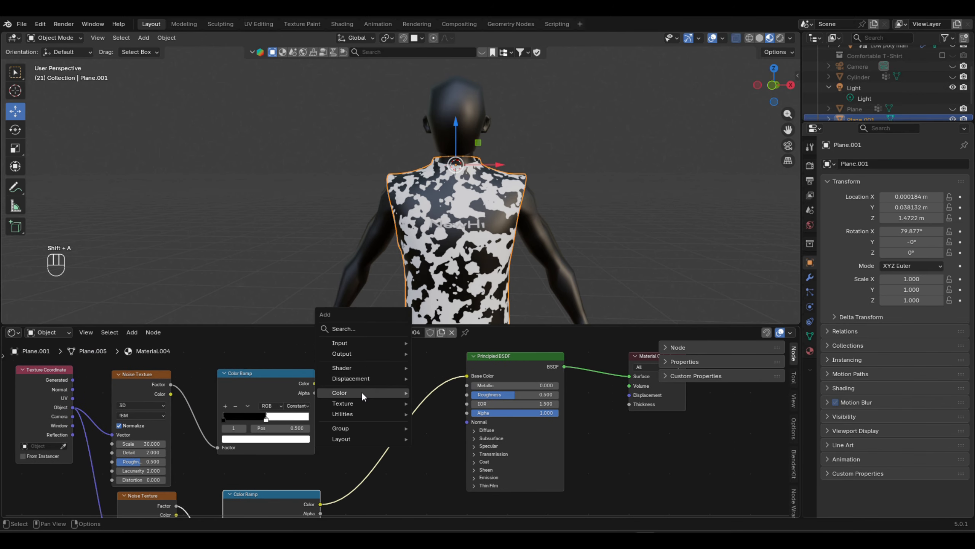
mouse_move(361, 392)
click(458, 331)
click(343, 340)
drag(353, 423, 354, 432)
scroll(295, 352, up, 4)
drag(322, 396, 377, 448)
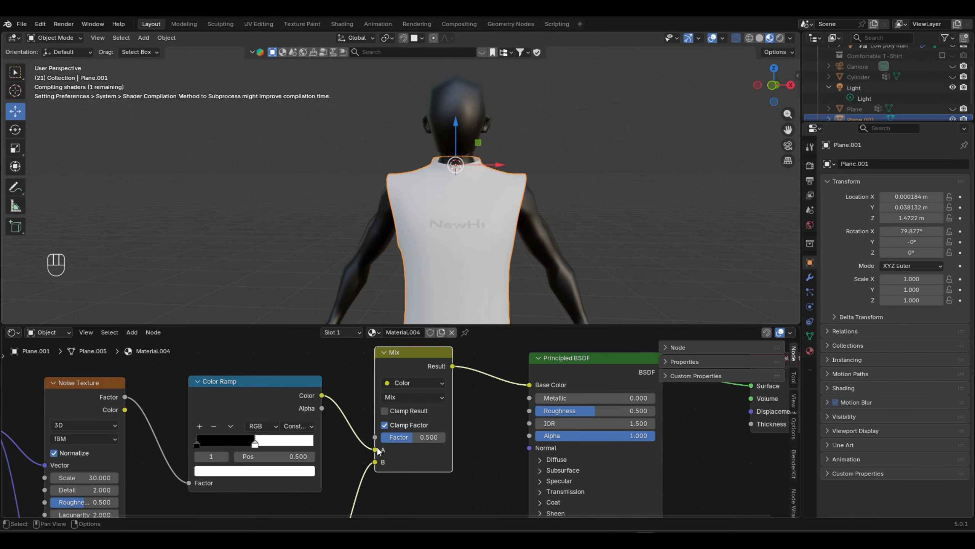
Move the Principled BSDF and Material Output nodes farther from the Mix node to make room between them.
middle_drag(459, 395, 401, 405)
scroll(343, 445, up, 3)
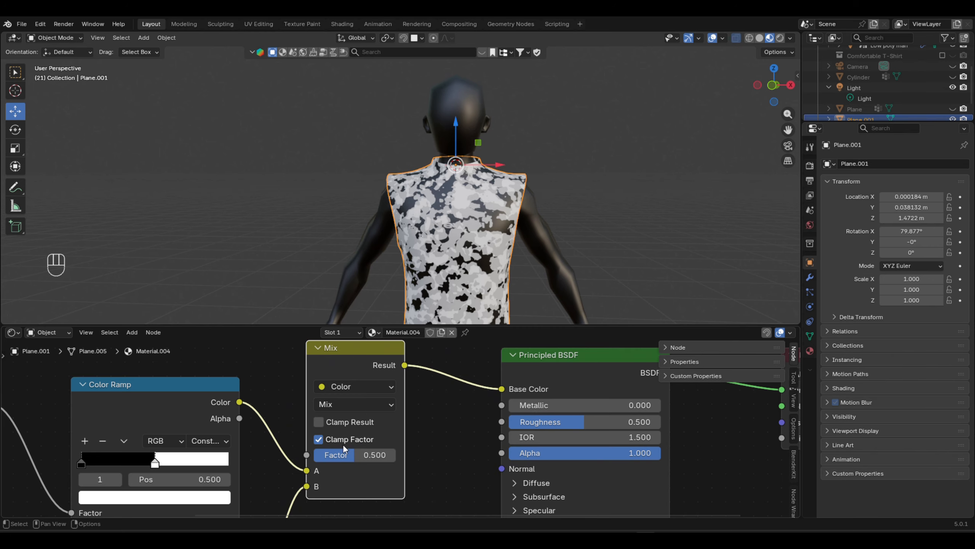
scroll(445, 251, up, 4)
middle_drag(461, 230, 483, 227)
scroll(499, 415, down, 8)
drag(527, 383, 569, 383)
middle_drag(525, 418, 338, 423)
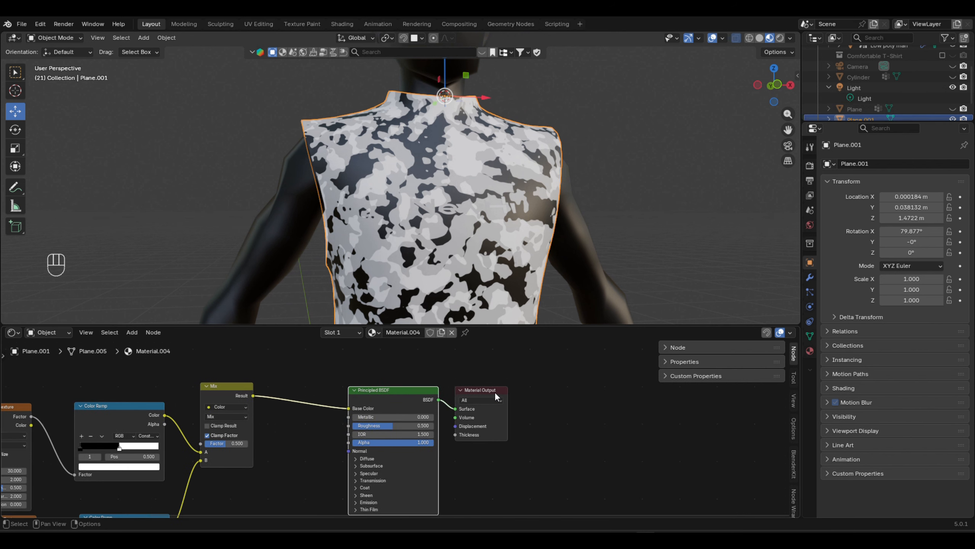
click(486, 392)
shift+click(394, 392)
key(g)
Insert a Color Ramp node on the link between the Mix node and the Principled BSDF's Base Color.
key(shift+a)
mouse_move(378, 415)
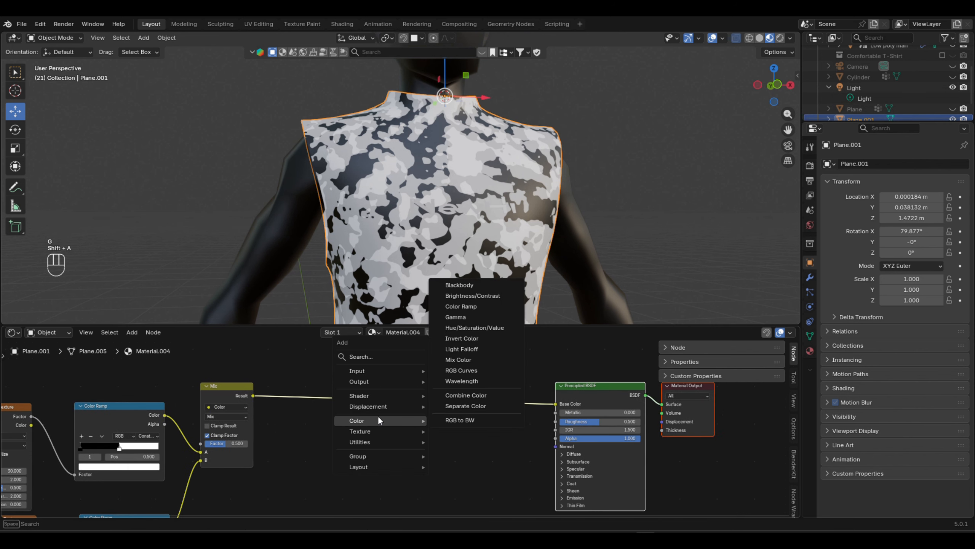
click(480, 319)
click(342, 342)
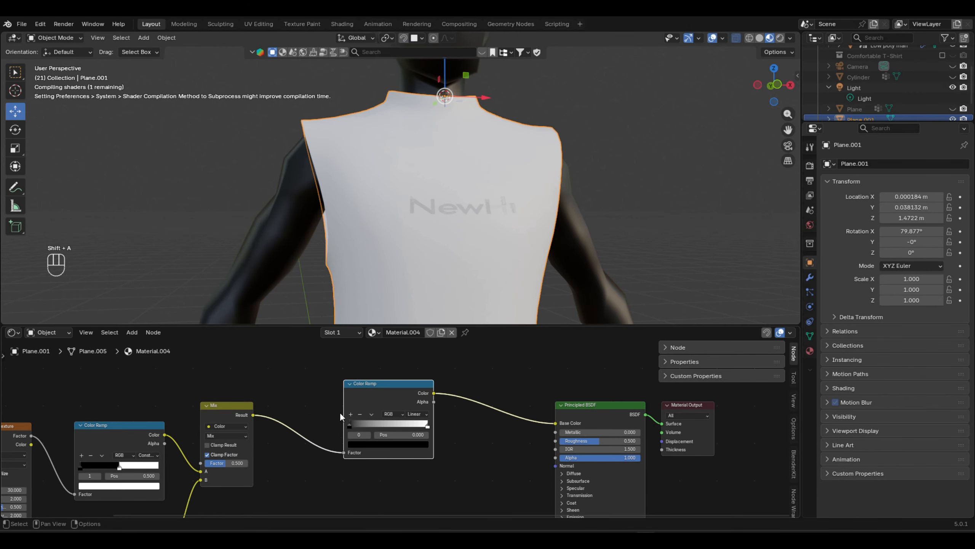
Add a stop to the new Color Ramp at about 0.238 and color it orange (#BC6F29).
scroll(339, 412, up, 4)
click(339, 388)
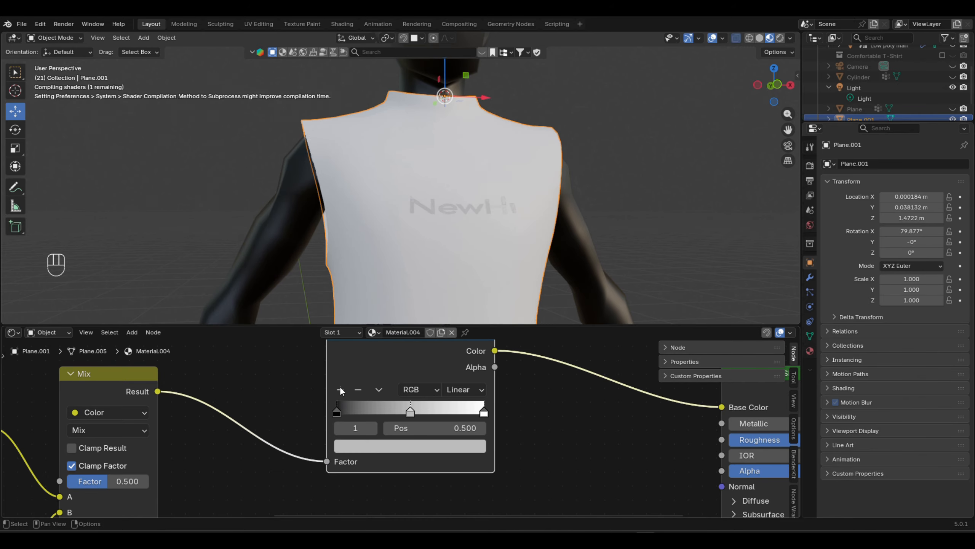
drag(403, 415, 377, 417)
click(399, 453)
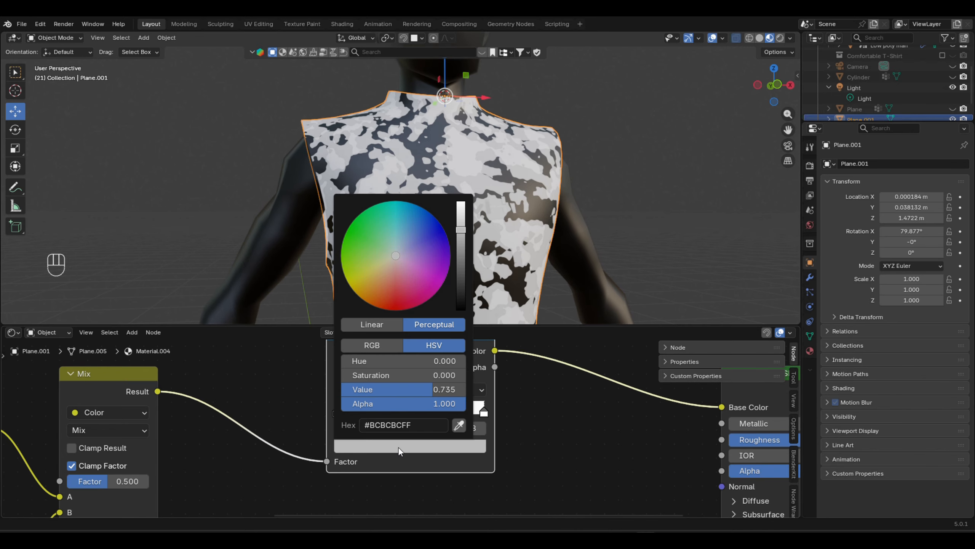
drag(394, 251, 367, 290)
middle_drag(529, 223, 494, 230)
scroll(484, 219, up, 5)
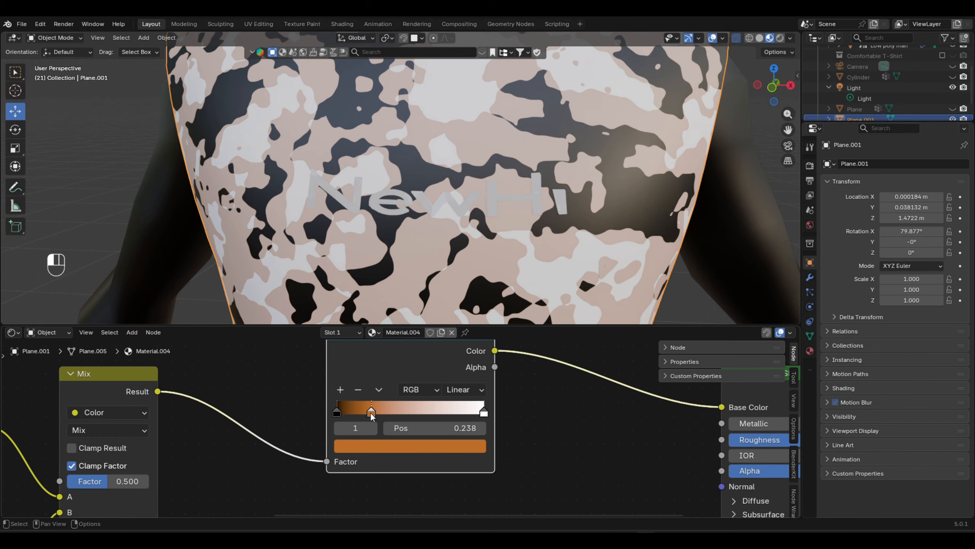
Add another stop to the final Color Ramp at about 0.497 and color it dark green.
click(340, 390)
drag(355, 412, 410, 412)
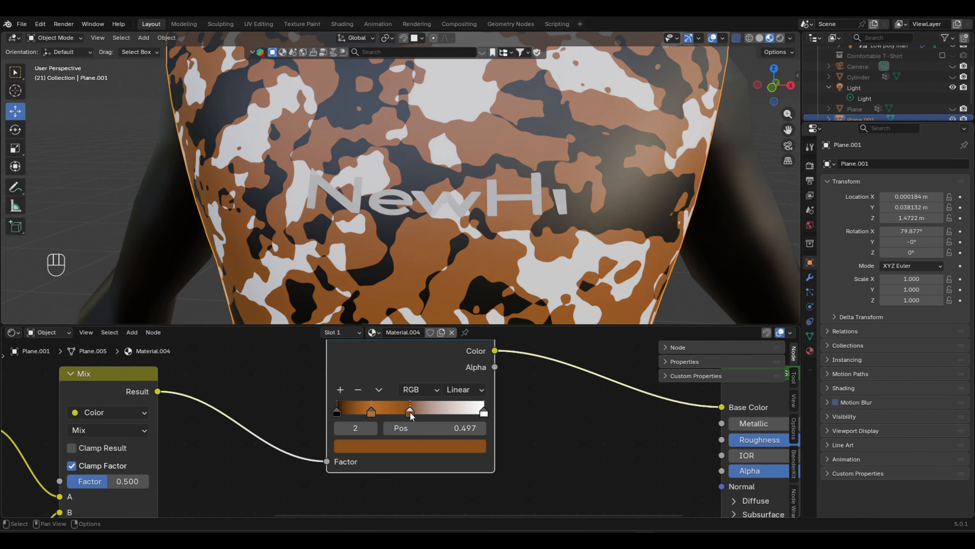
click(423, 447)
mouse_move(461, 253)
mouse_down()
mouse_move(461, 293)
mouse_move(461, 278)
mouse_up()
drag(377, 292, 344, 238)
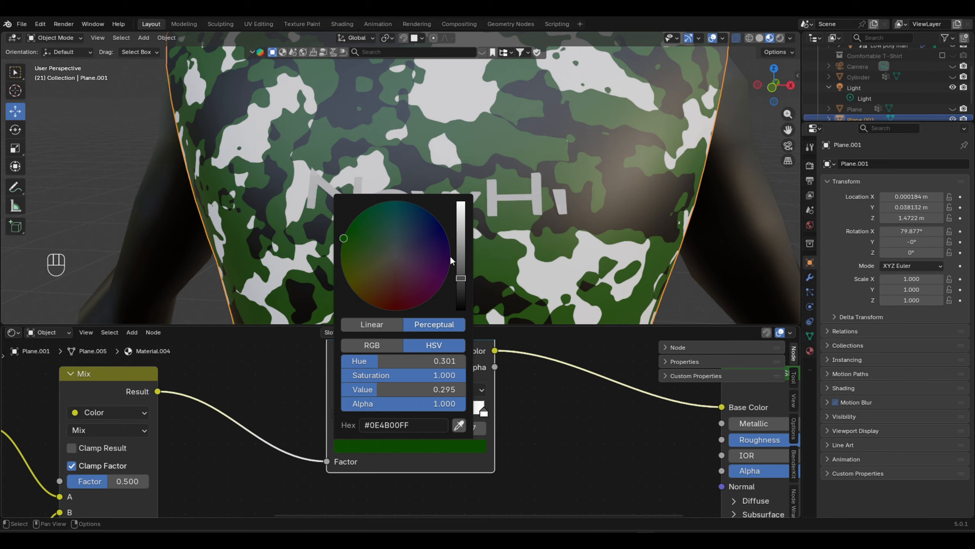
drag(461, 280, 461, 289)
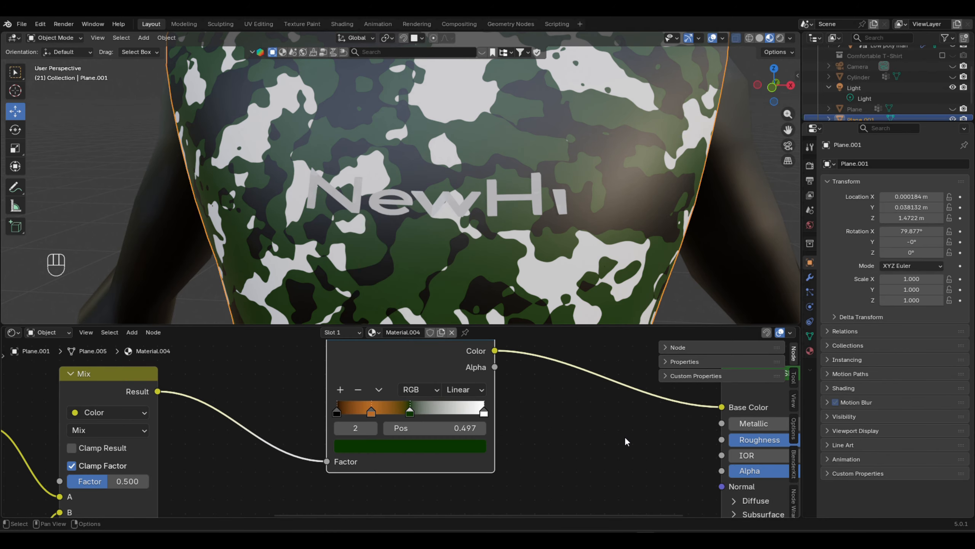
Add a stop at 0.367 between orange and green, and slightly darken the orange stop and move it to about 0.198.
click(342, 388)
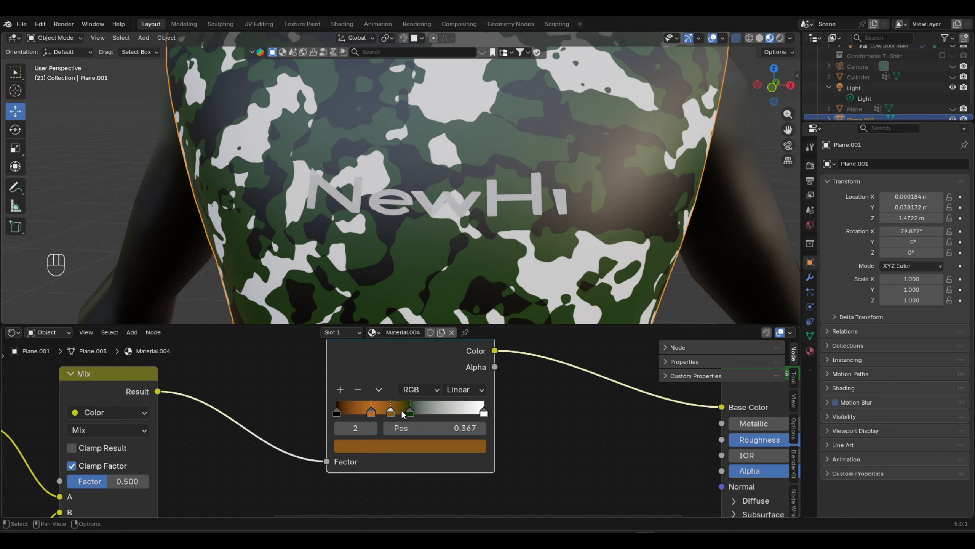
drag(369, 409, 448, 413)
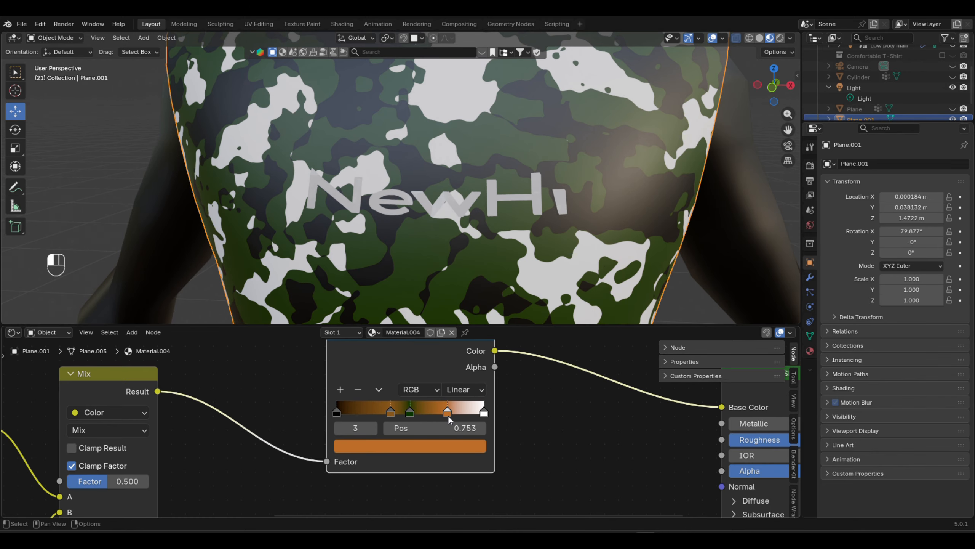
click(431, 448)
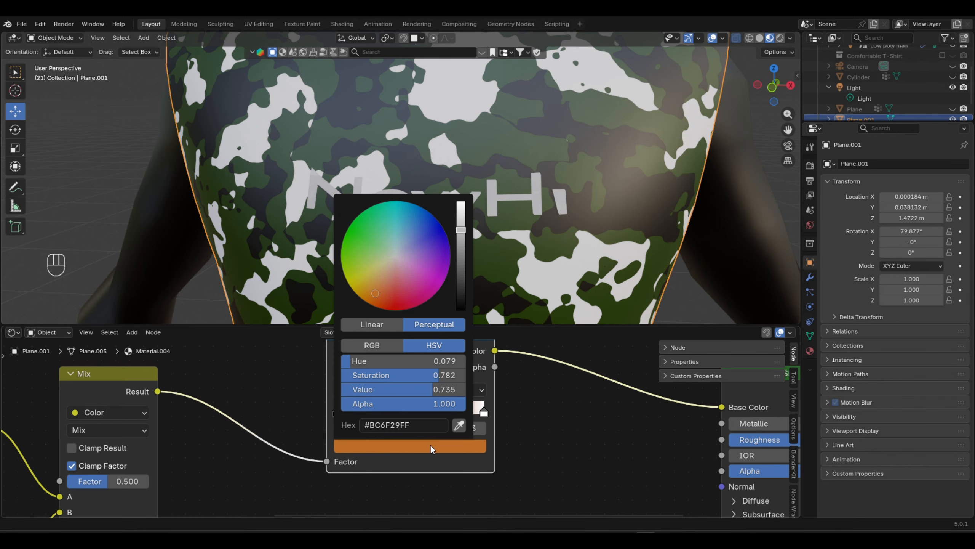
mouse_move(462, 230)
mouse_down()
mouse_move(462, 256)
mouse_move(462, 238)
mouse_up()
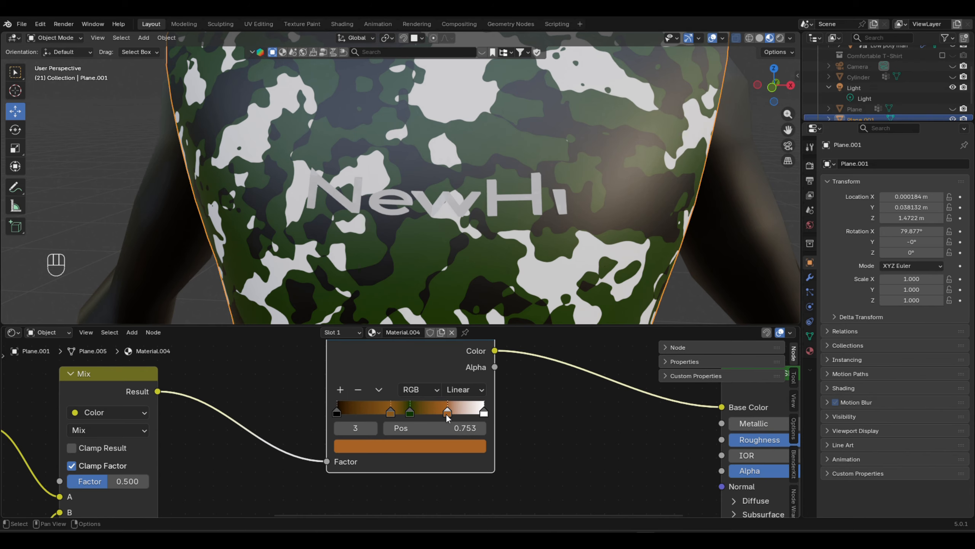
mouse_move(448, 418)
mouse_down()
mouse_move(379, 421)
mouse_move(405, 413)
mouse_move(385, 414)
mouse_up()
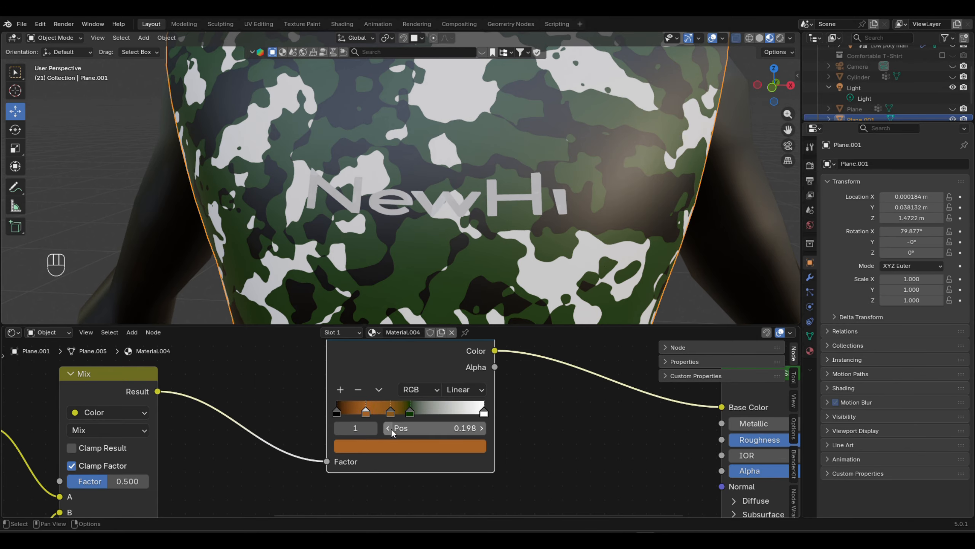
Recolor the brown stop at 0.367 olive green and shift the dark green stop toward white and the white stop to about 0.884.
click(390, 410)
click(408, 446)
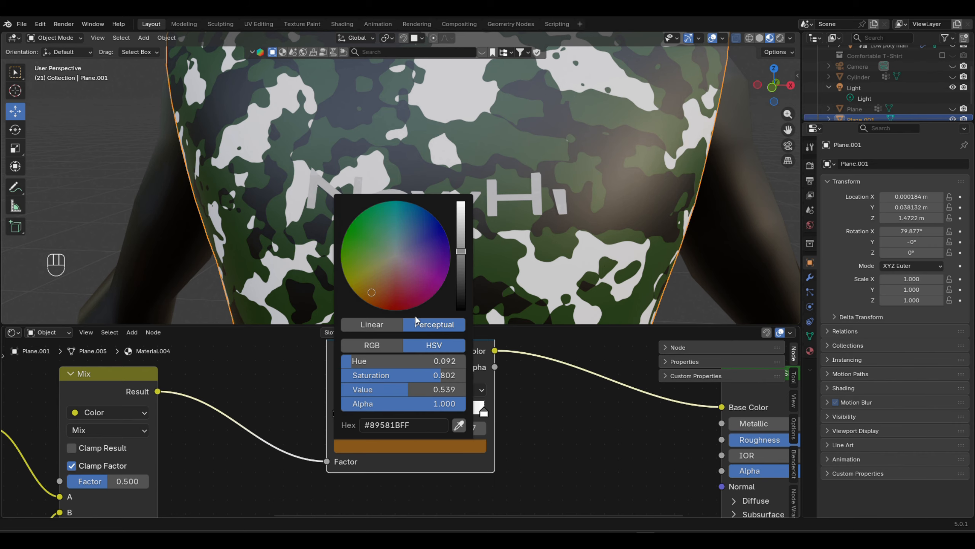
mouse_move(371, 292)
mouse_down()
mouse_move(357, 254)
mouse_move(362, 276)
mouse_up()
drag(410, 411, 467, 413)
click(485, 411)
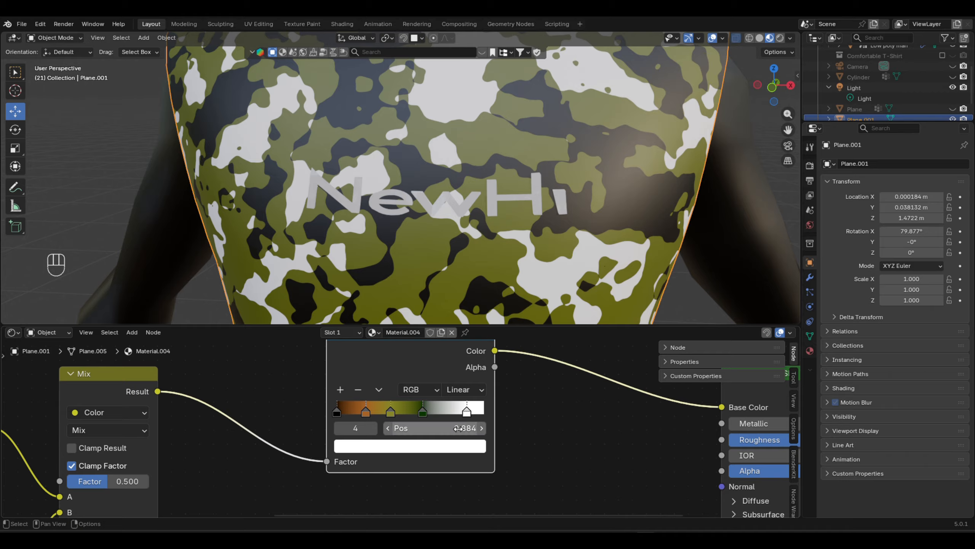
Recolor the white stop at 0.884 on the final Color Ramp to a saturated green with reduced brightness.
click(439, 450)
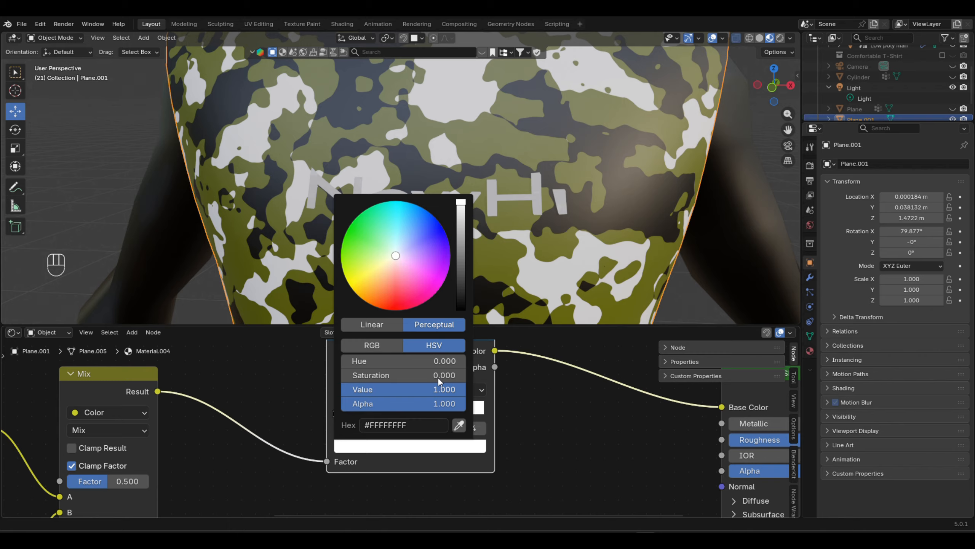
click(346, 233)
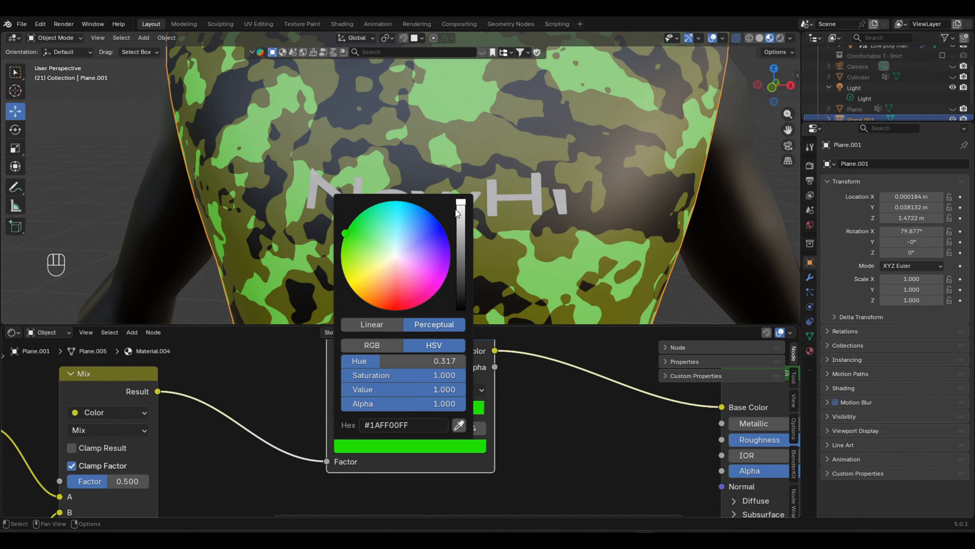
drag(458, 214, 461, 276)
scroll(495, 406, down, 1)
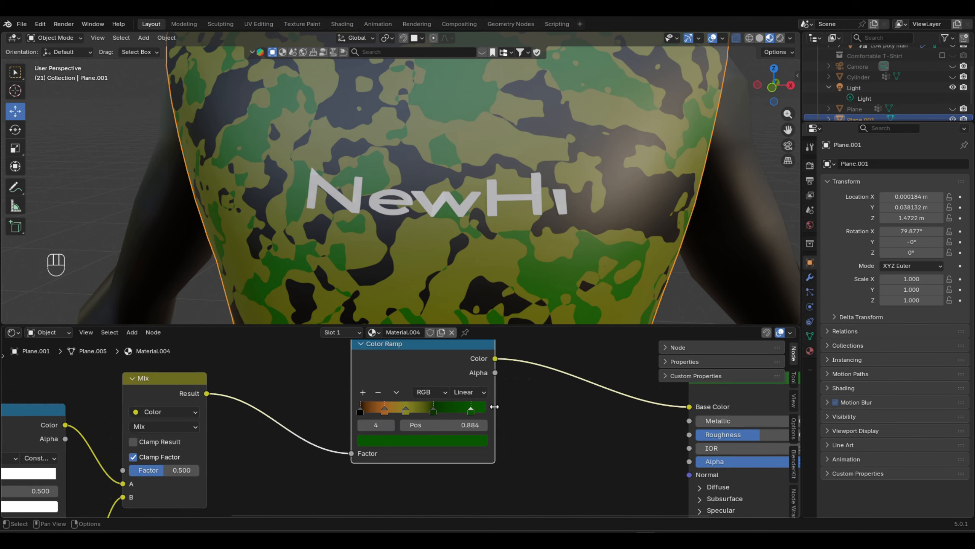
Move the last green stop of the final Color Ramp to position 0.751.
scroll(494, 406, down, 2)
scroll(496, 204, down, 6)
mouse_move(518, 212)
middle_down()
mouse_move(480, 218)
mouse_move(515, 223)
middle_up()
scroll(482, 220, up, 3)
scroll(487, 418, up, 2)
drag(473, 406, 420, 406)
click(449, 408)
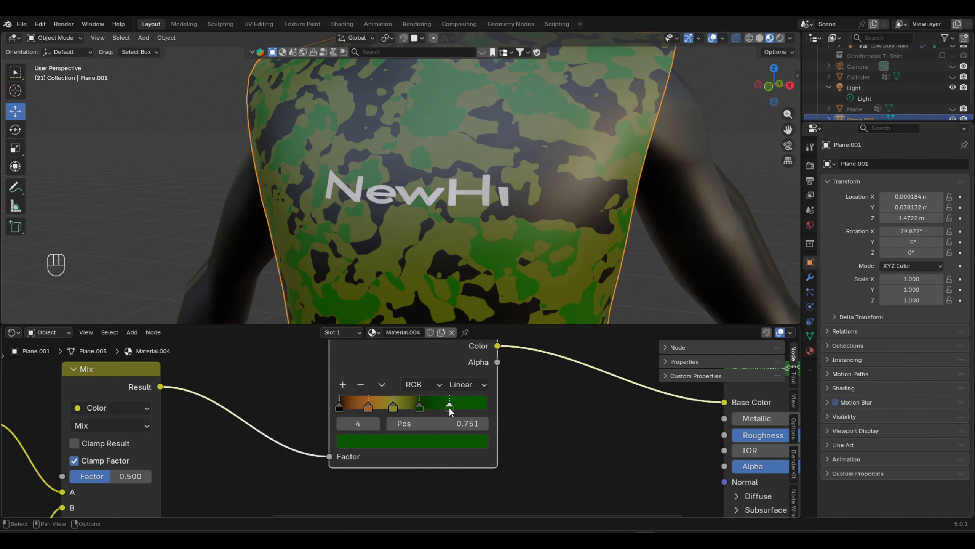
Darken the green of the Color Ramp's last stop to a deep forest green.
click(442, 448)
drag(466, 274, 465, 287)
scroll(549, 255, down, 4)
middle_drag(487, 245, 539, 256)
scroll(416, 180, up, 2)
scroll(423, 173, up, 3)
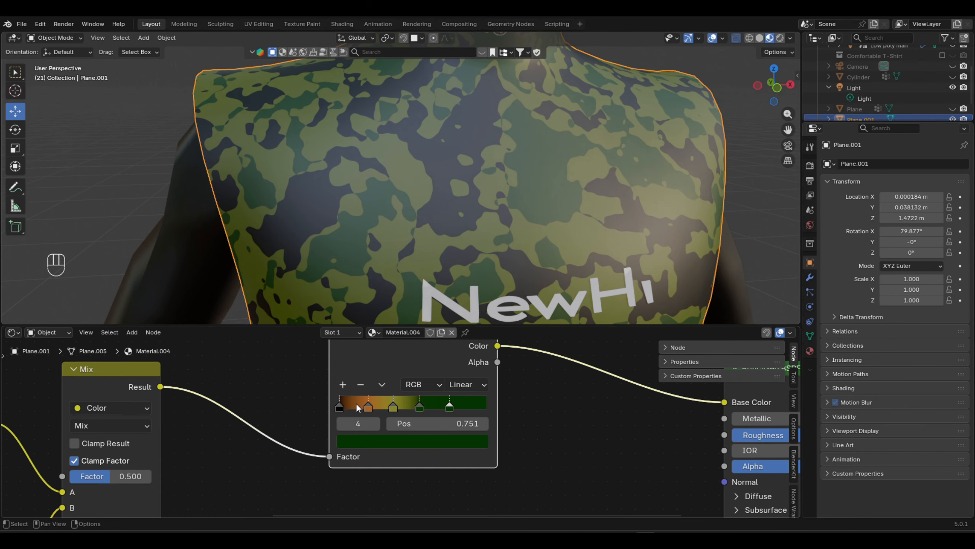
Move the black stop of the final Color Ramp to 0.040 and delete the orange stop.
drag(338, 407, 363, 406)
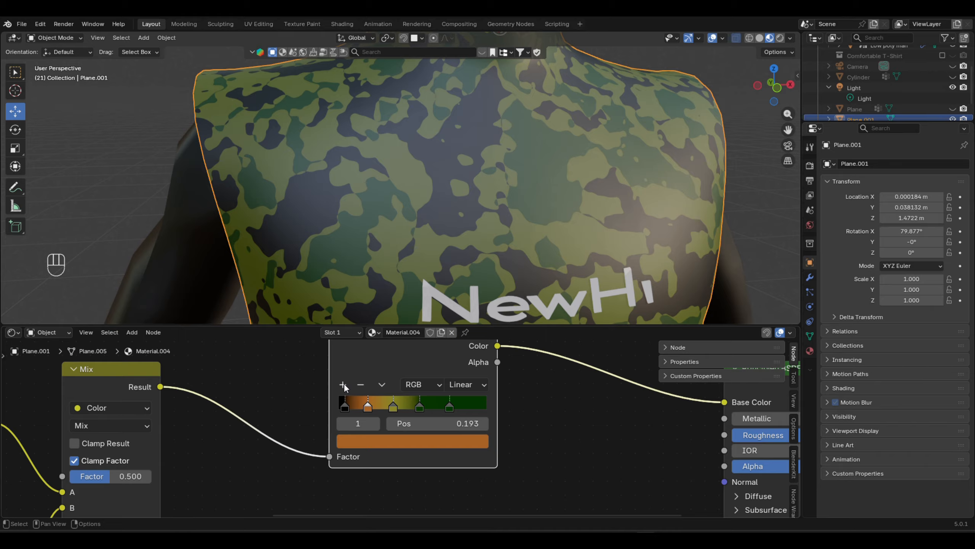
click(361, 385)
scroll(415, 414, down, 3)
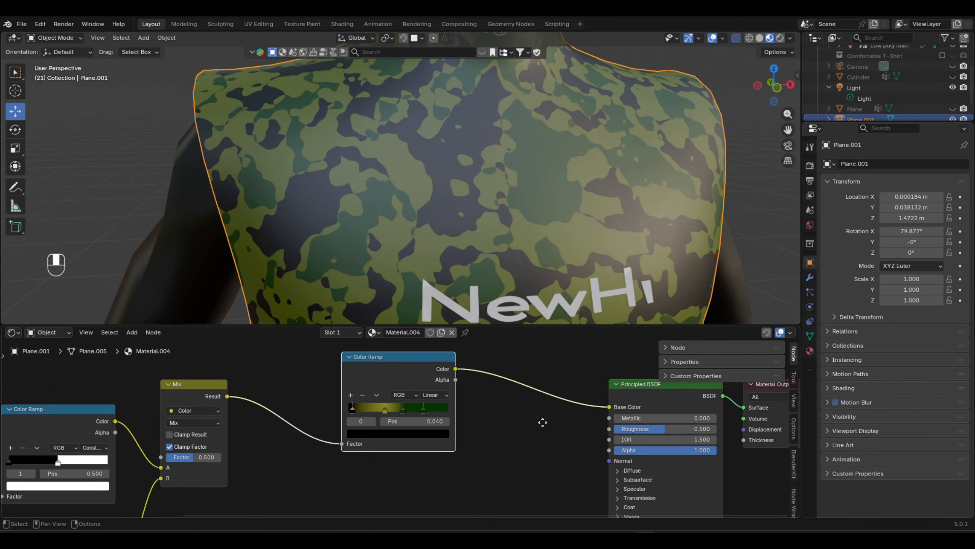
scroll(492, 245, down, 3)
scroll(490, 241, down, 3)
middle_drag(476, 236, 393, 227)
scroll(427, 283, up, 4)
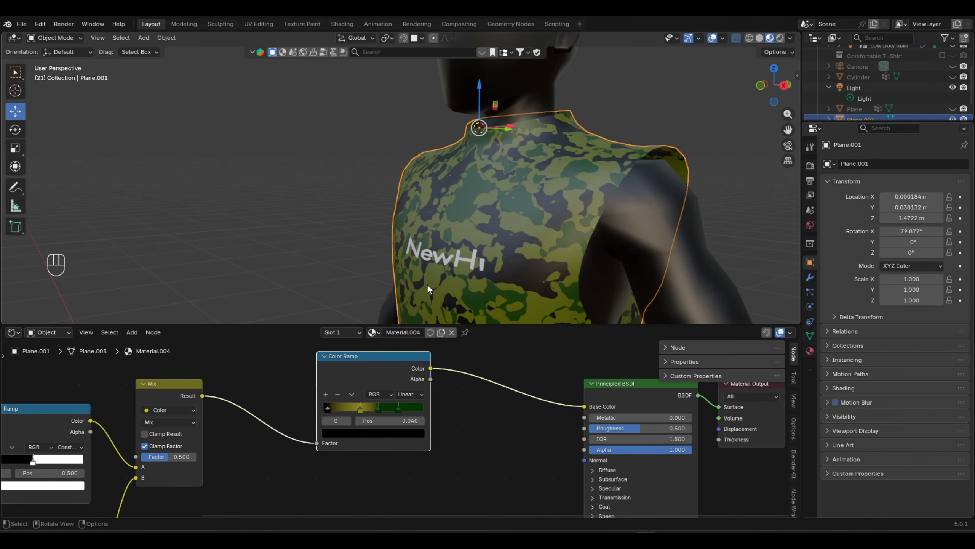
Raise the Mix node's Factor to about 0.869 and check the camouflage on the shirt.
scroll(311, 419, down, 2)
scroll(310, 424, down, 5)
middle_drag(307, 425, 435, 409)
scroll(363, 467, up, 5)
scroll(456, 399, down, 4)
scroll(456, 402, down, 4)
scroll(452, 390, up, 4)
scroll(416, 381, up, 5)
mouse_move(419, 393)
mouse_down()
mouse_move(461, 393)
mouse_move(437, 393)
mouse_up()
middle_drag(453, 247, 402, 240)
scroll(476, 240, up, 4)
scroll(437, 223, down, 5)
scroll(402, 240, down, 3)
scroll(345, 418, down, 4)
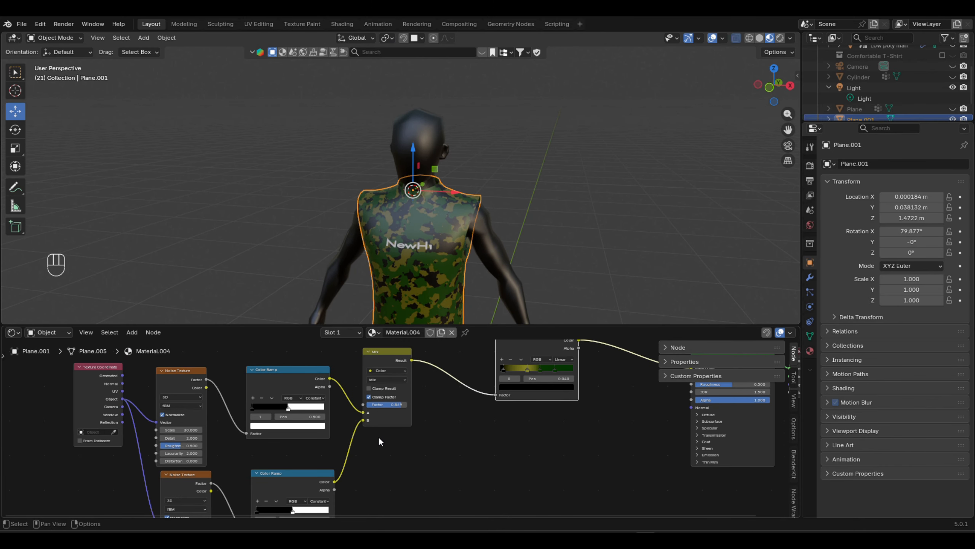
Move the Texture Coordinate node farther away from the Noise Texture nodes to make room between them.
middle_drag(309, 424, 483, 375)
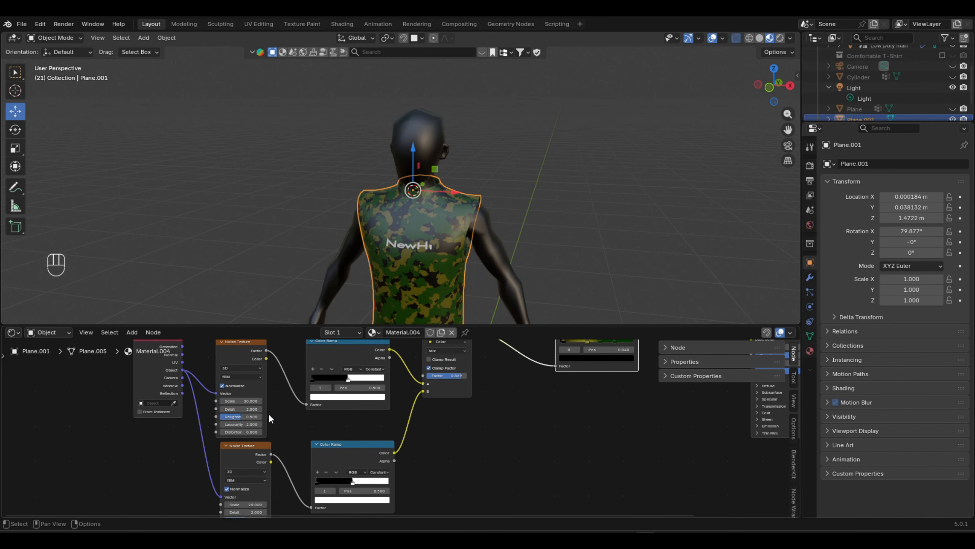
scroll(246, 409, up, 5)
middle_drag(246, 409, 452, 422)
click(295, 359)
drag(295, 358, 163, 415)
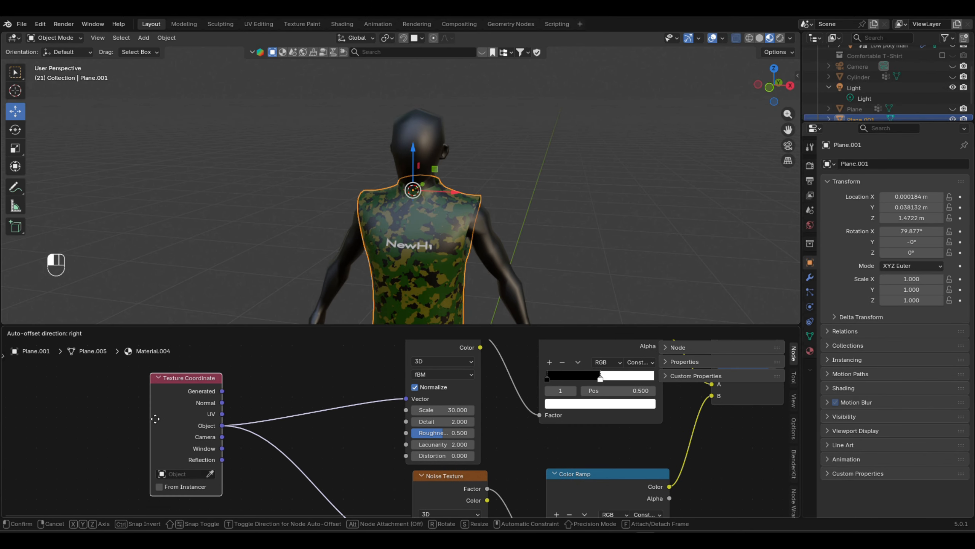
scroll(236, 411, down, 3)
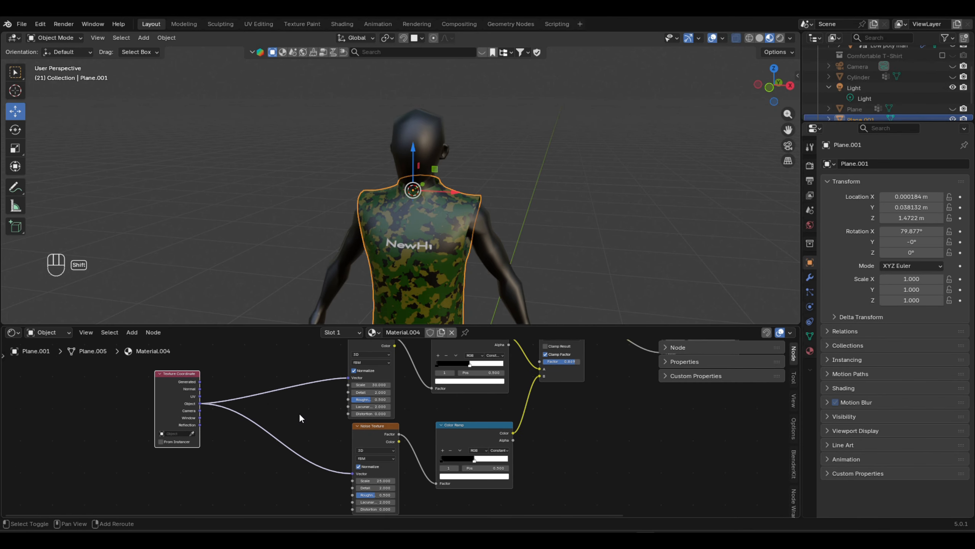
Add a Value node and connect it to the Scale inputs of both Noise Texture nodes.
key(shift+a)
text(v)
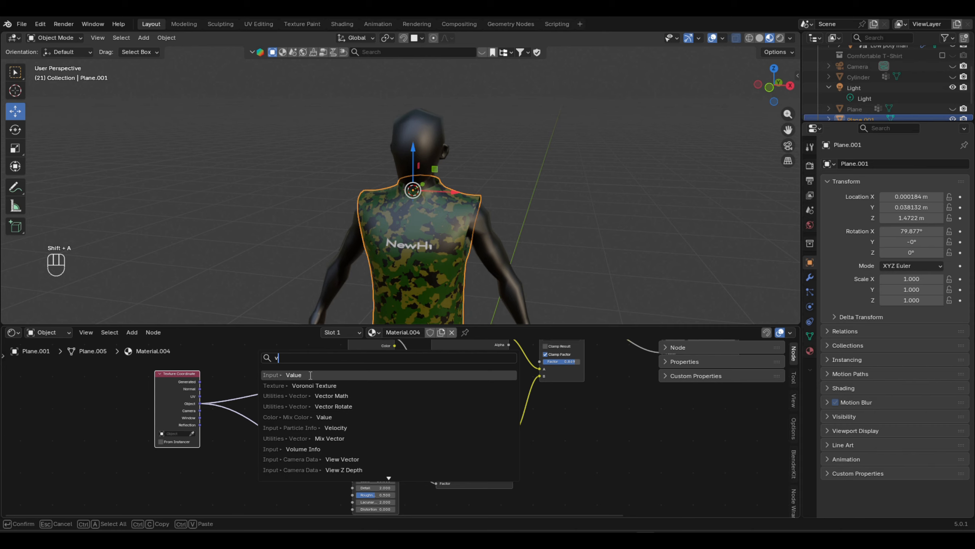
click(310, 375)
click(314, 426)
scroll(314, 428, up, 2)
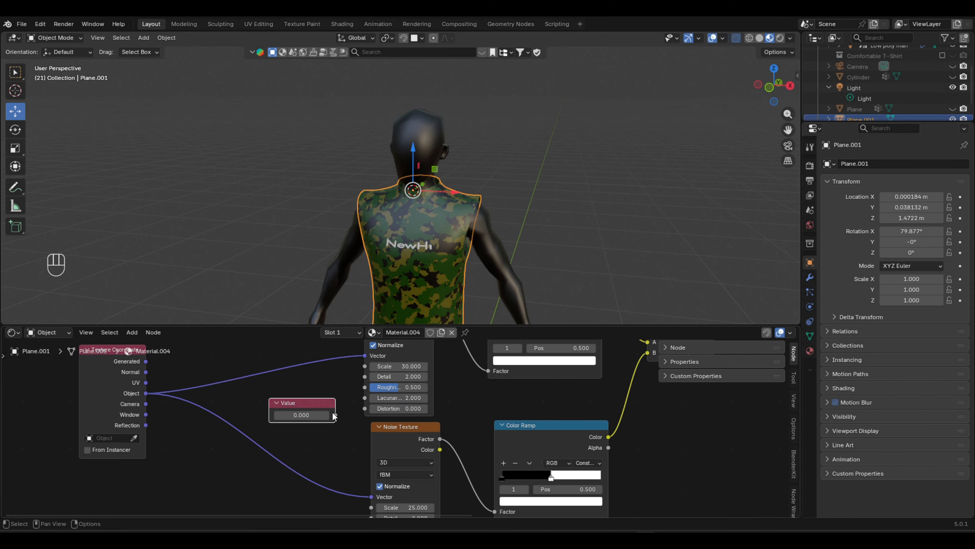
drag(335, 415, 365, 367)
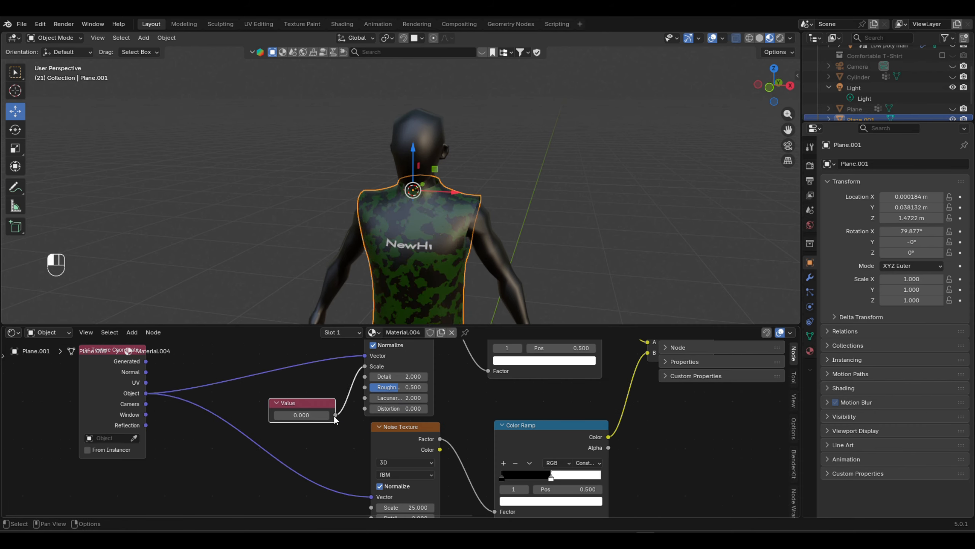
drag(336, 416, 372, 463)
scroll(333, 385, up, 2)
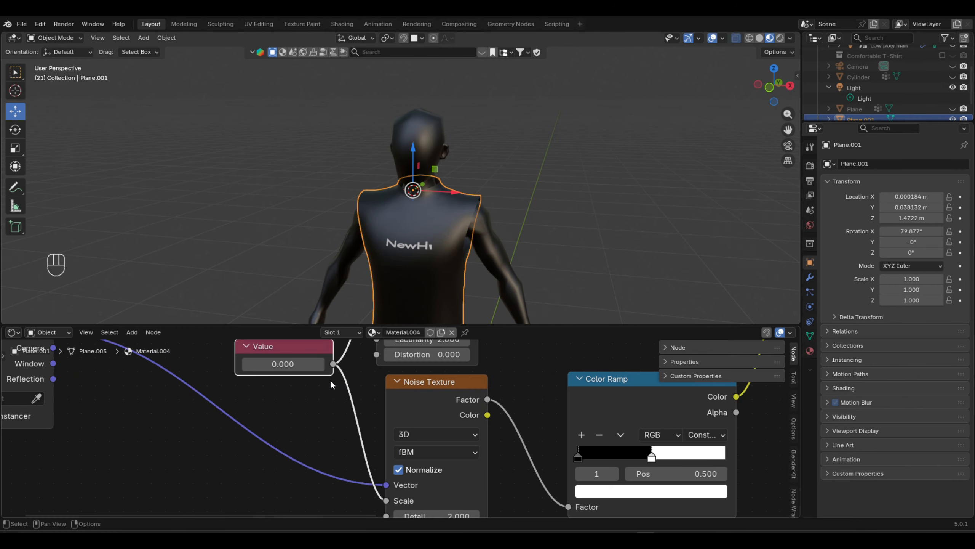
Raise the shared Value node to 78.5 to try a finer noise pattern on the shirt.
scroll(332, 384, up, 2)
drag(279, 363, 304, 364)
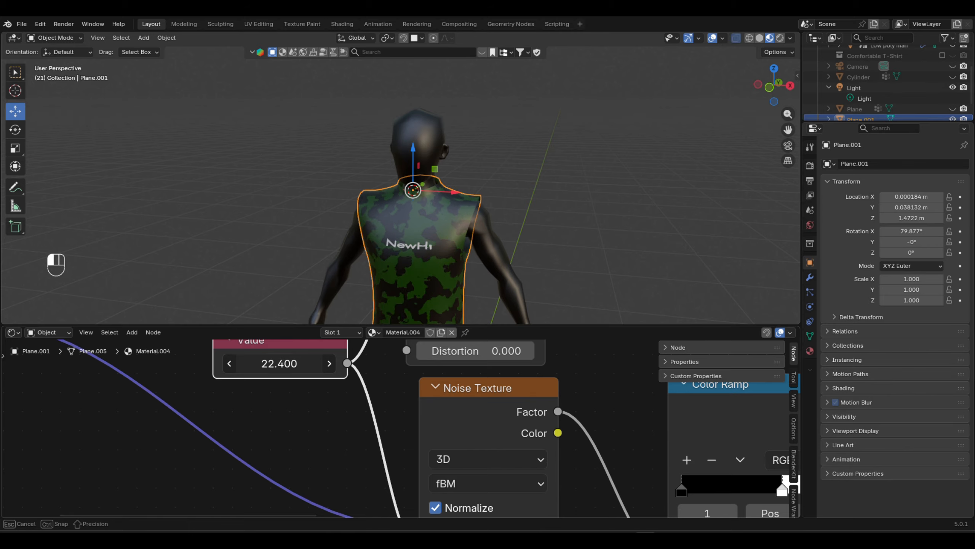
scroll(402, 254, up, 4)
middle_drag(401, 254, 385, 272)
drag(266, 367, 393, 365)
scroll(468, 382, down, 9)
middle_drag(553, 398, 309, 475)
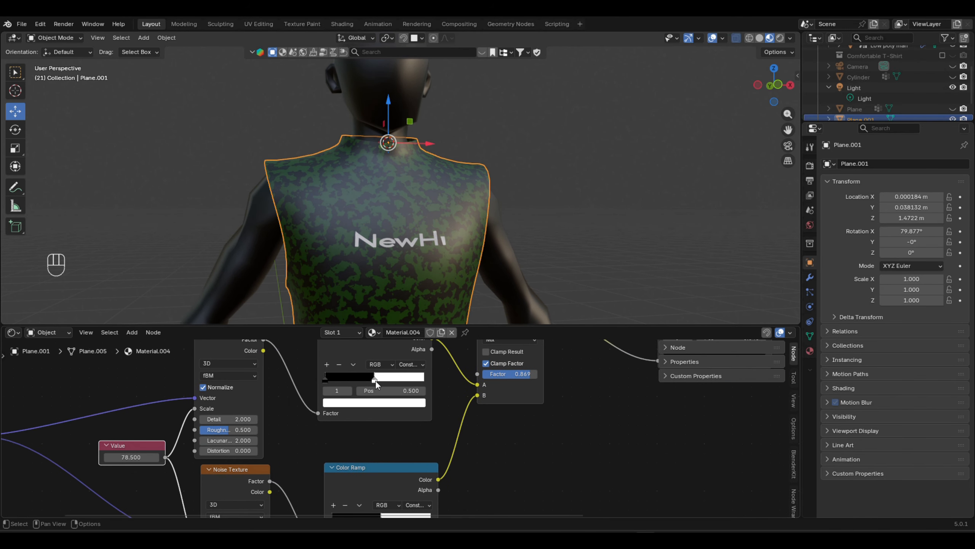
Set the Mix node's Factor to about 0.834.
scroll(375, 381, up, 5)
middle_drag(473, 403, 298, 462)
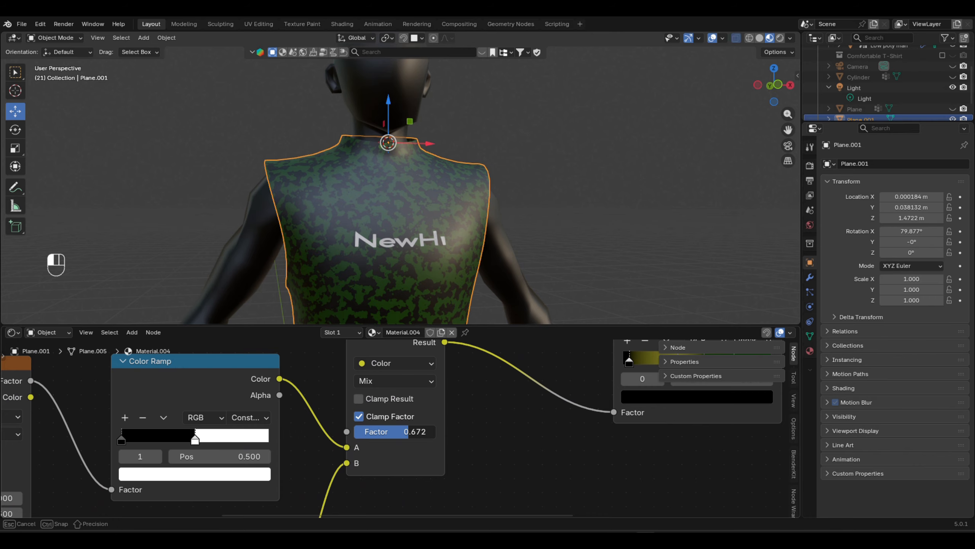
drag(418, 431, 423, 432)
scroll(260, 431, down, 6)
Delete the Value node that drives both noise scales.
middle_drag(232, 443, 401, 419)
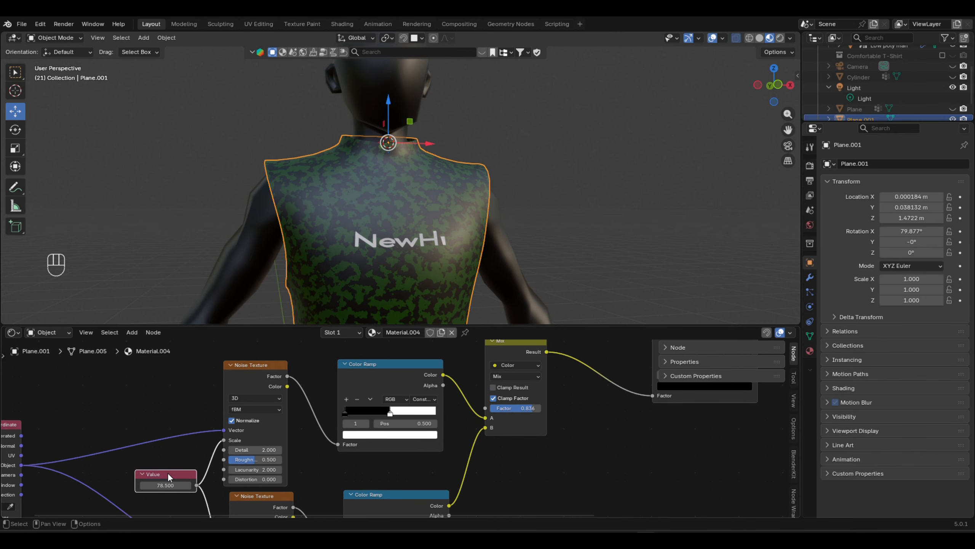
key(x)
middle_drag(539, 452, 457, 460)
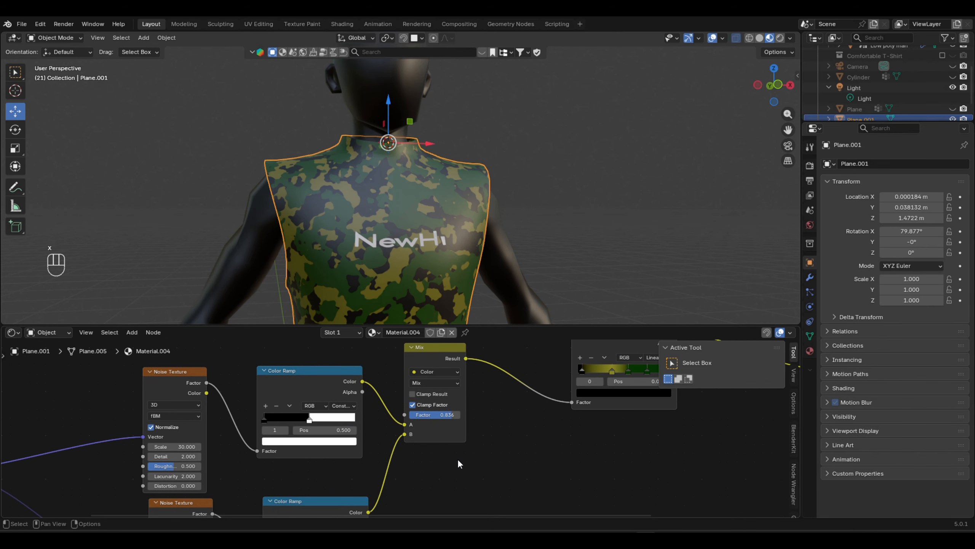
Raise the first Noise Texture's Scale to 59.
scroll(521, 383, down, 4)
middle_drag(520, 383, 435, 367)
middle_drag(399, 224, 366, 229)
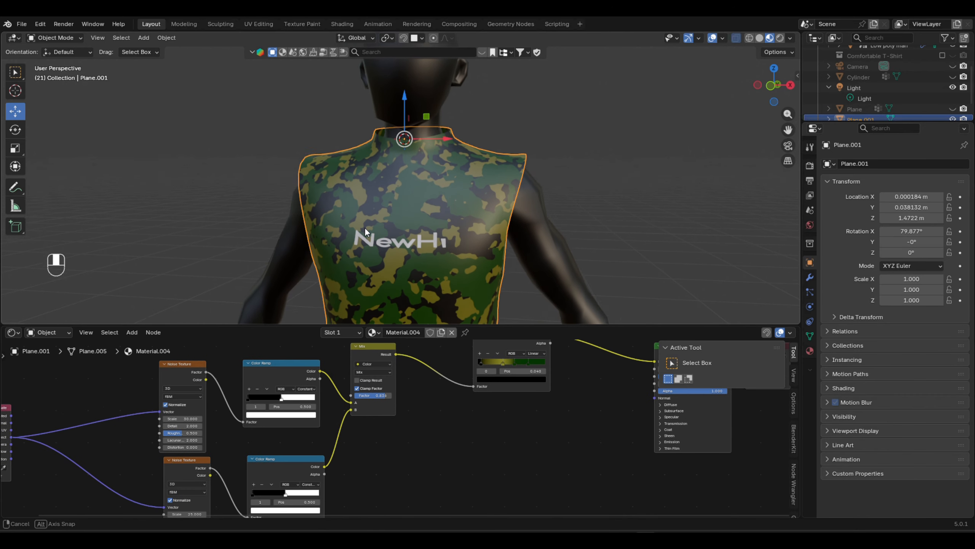
middle_drag(218, 446, 409, 419)
scroll(375, 392, up, 10)
drag(375, 395, 509, 395)
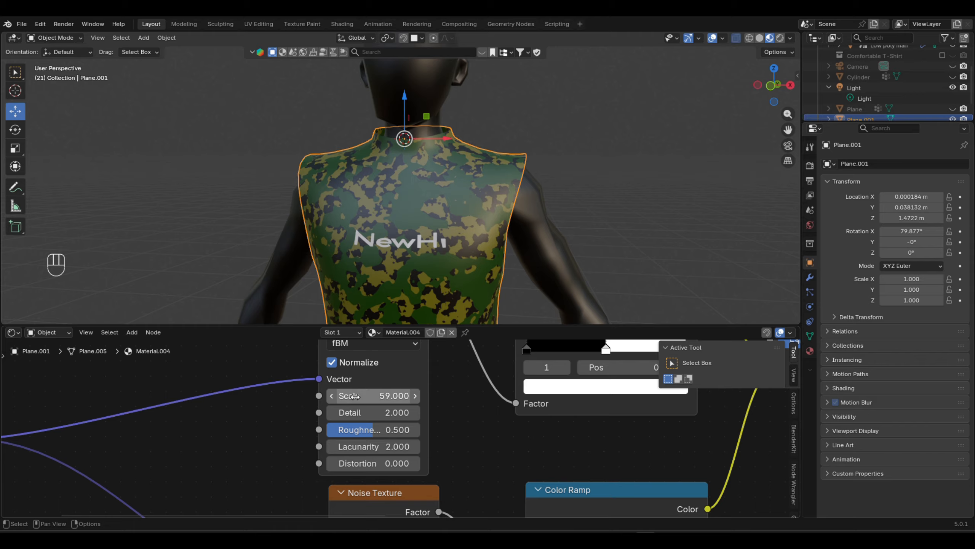
Raise the second Noise Texture's Scale to 57.6 and check the pattern up close on the shirt.
scroll(492, 453, down, 4)
middle_drag(490, 449, 501, 364)
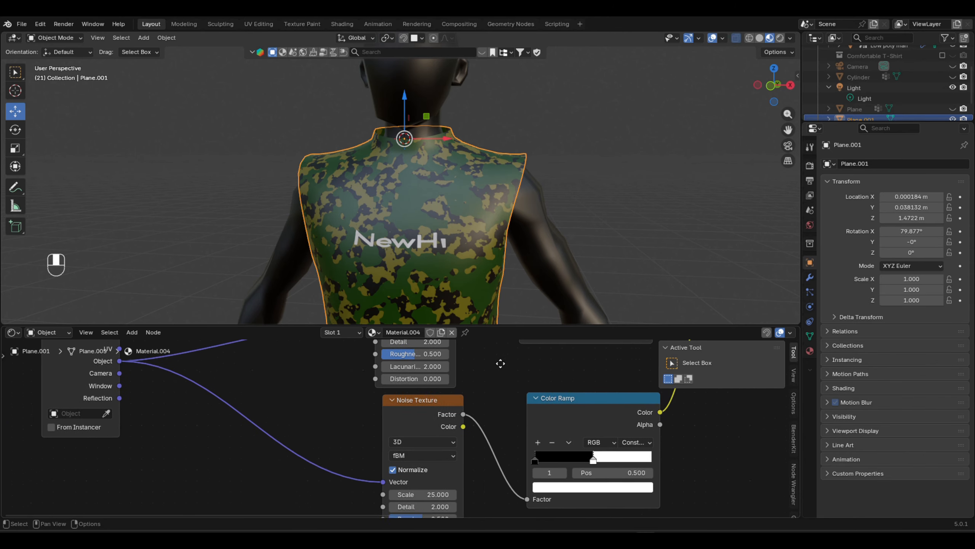
scroll(470, 467, up, 3)
middle_drag(470, 466, 502, 413)
scroll(457, 440, up, 6)
drag(442, 447, 587, 447)
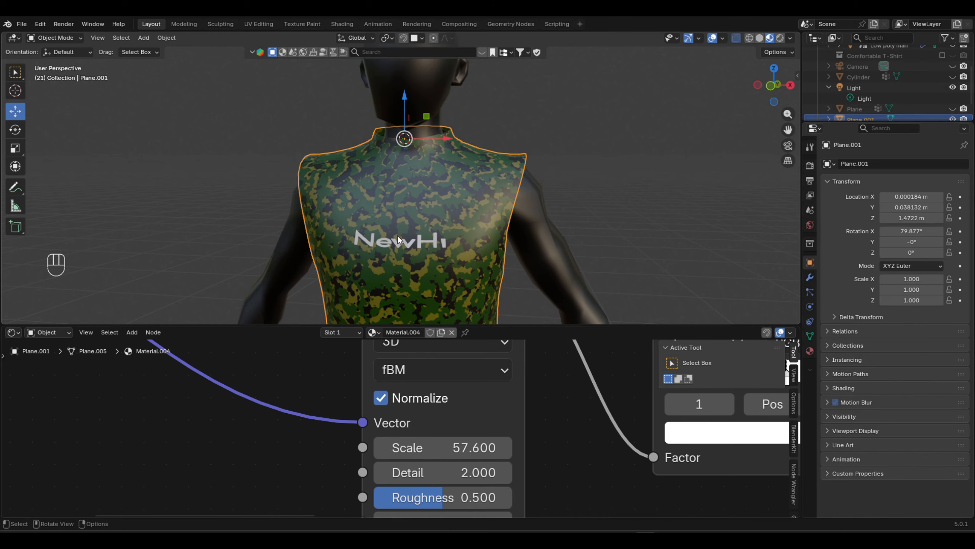
shift+middle_drag(397, 240, 366, 242)
scroll(341, 245, up, 4)
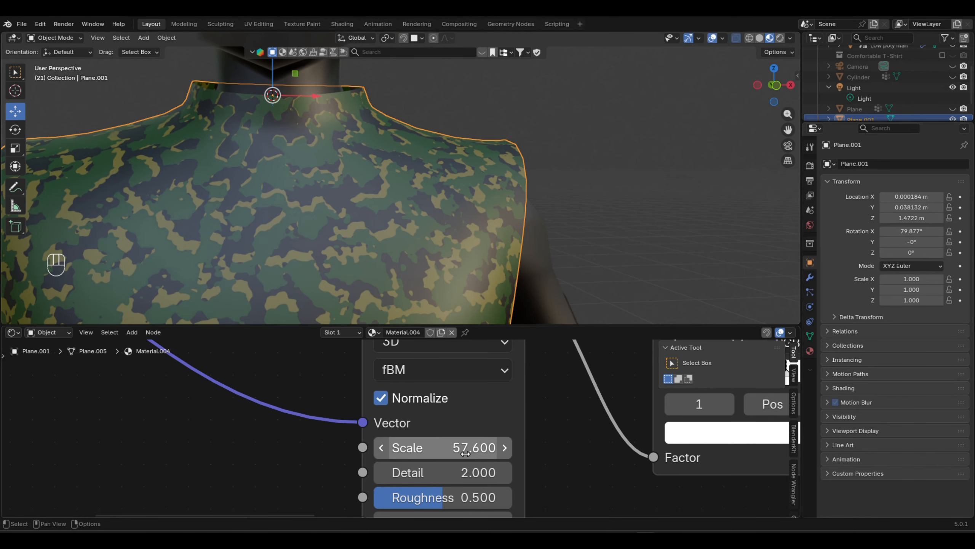
Try a Scale of 32.7 on the second Noise Texture and settle on 40.
drag(466, 453, 355, 454)
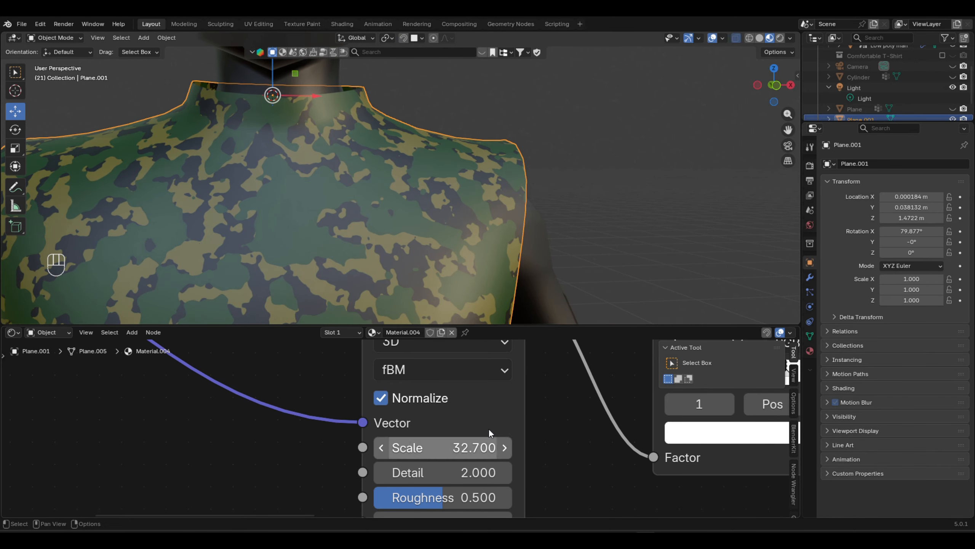
scroll(377, 260, down, 5)
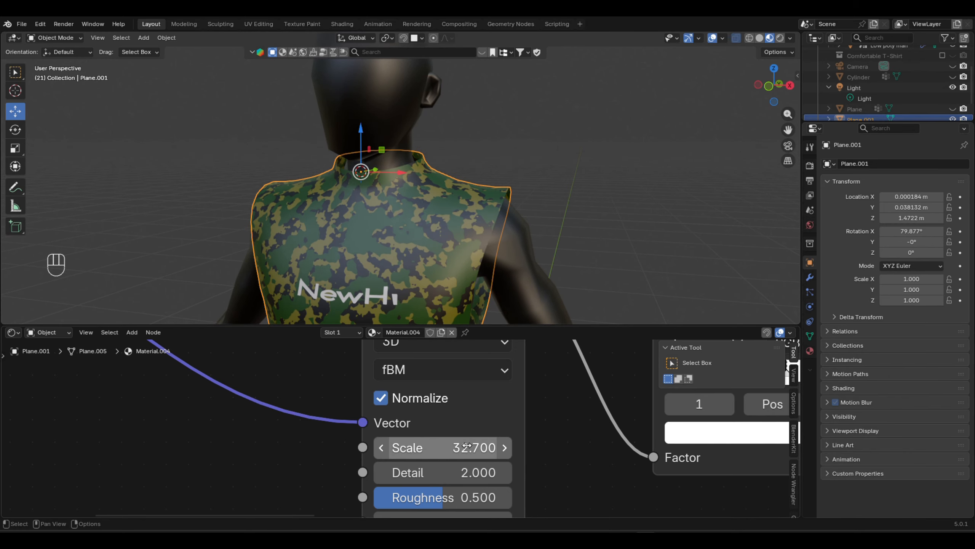
key(Return)
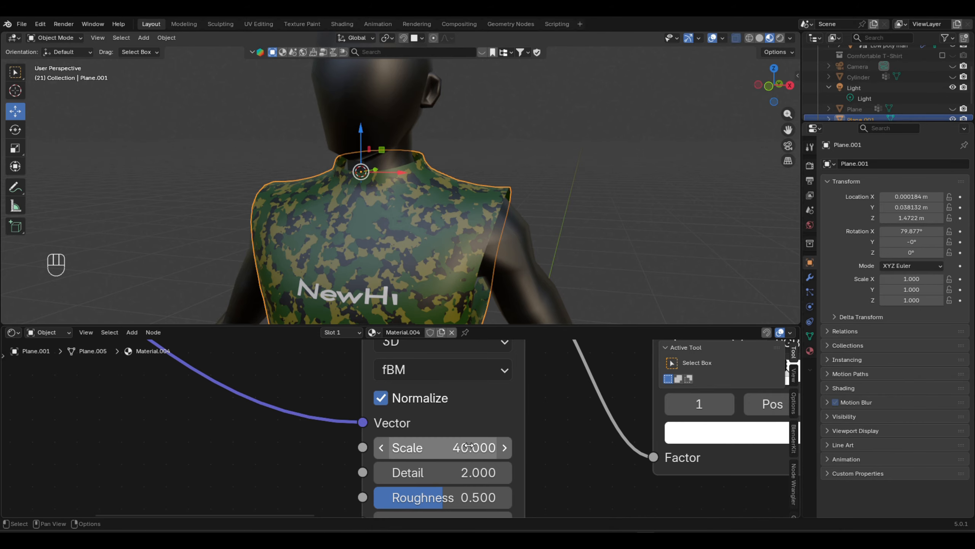
Set the first Noise Texture's Scale to 50.
scroll(442, 379, down, 5)
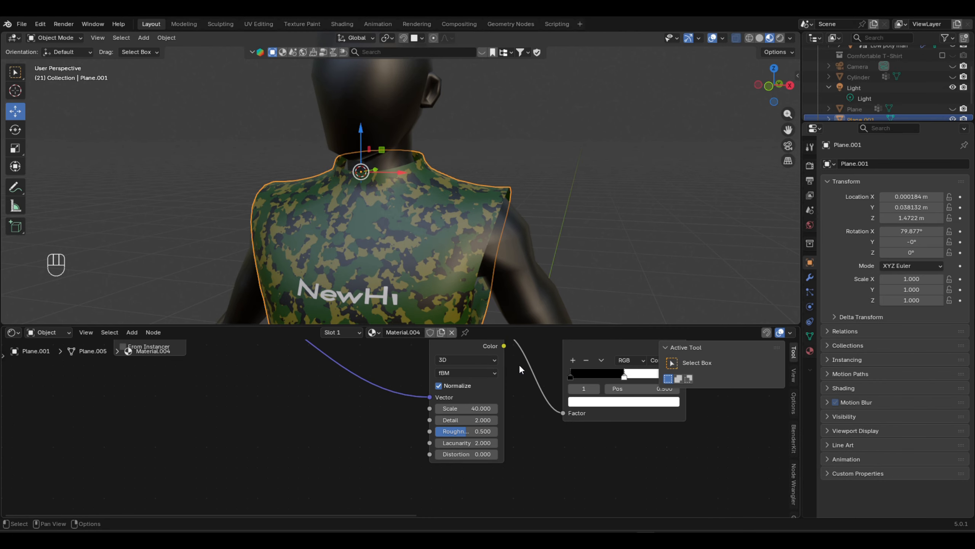
scroll(453, 376, up, 2)
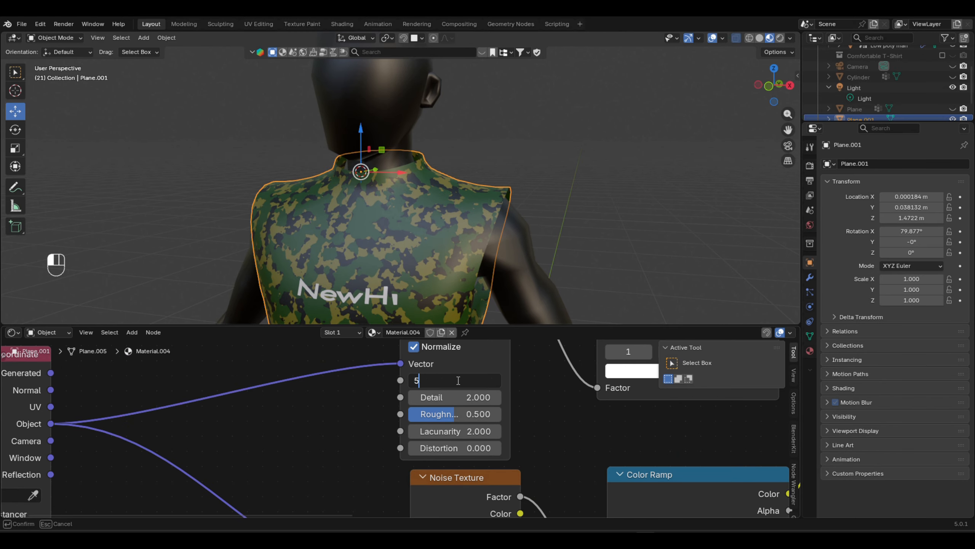
text(0)
key(Return)
scroll(465, 221, down, 5)
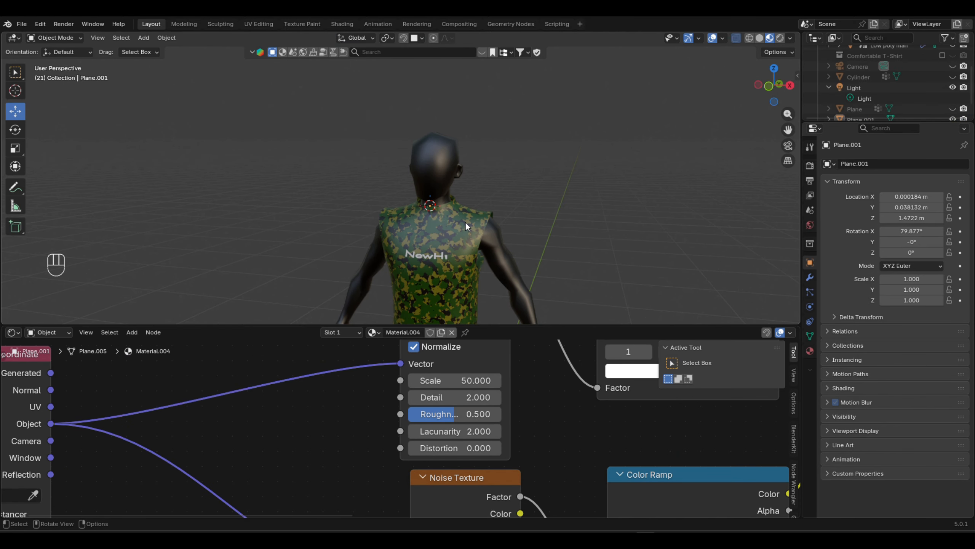
Enlarge the 3D viewport by collapsing the node editor and view the camouflage shirt from the side.
middle_drag(402, 262, 417, 238)
scroll(425, 258, up, 7)
scroll(418, 238, down, 4)
scroll(418, 238, down, 5)
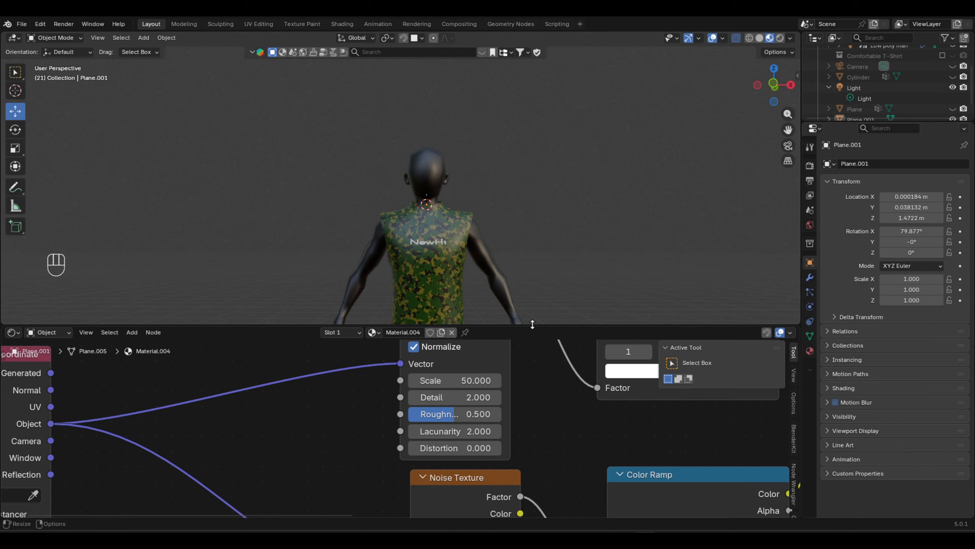
drag(532, 322, 493, 517)
middle_drag(493, 518, 403, 338)
scroll(431, 365, up, 5)
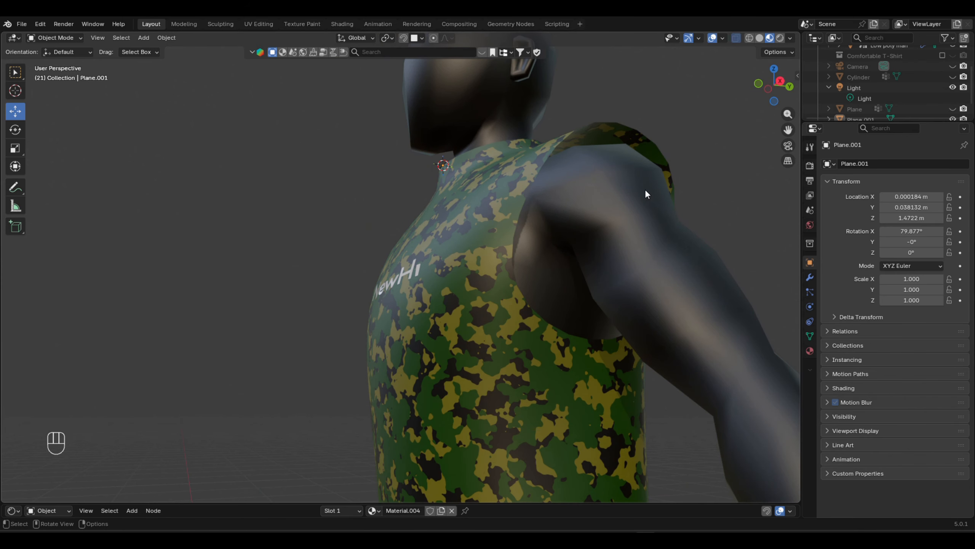
Switch the viewport to Rendered shading and view the whole shirt from its lettered side.
click(780, 37)
scroll(398, 240, down, 5)
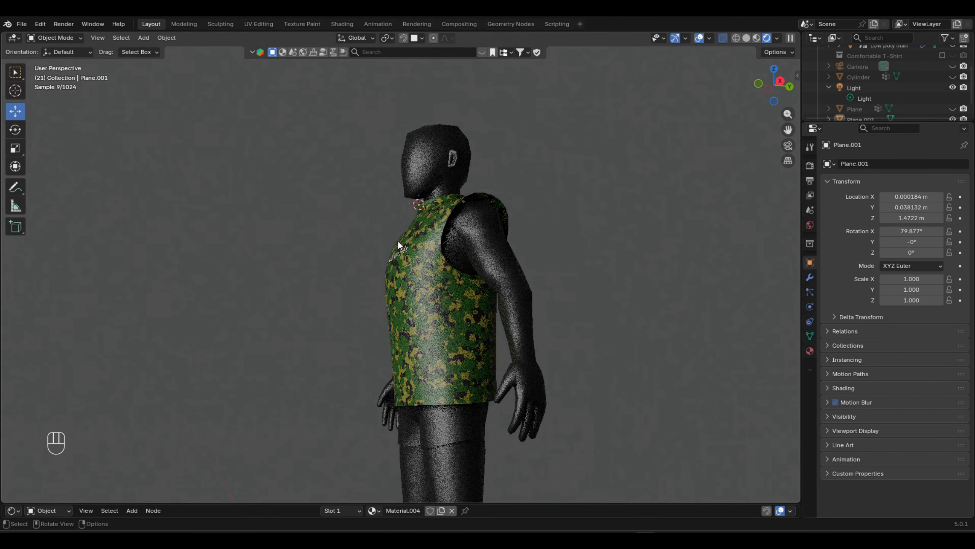
mouse_move(398, 240)
middle_down()
mouse_move(434, 291)
mouse_move(503, 300)
mouse_move(418, 273)
mouse_move(394, 280)
mouse_move(395, 271)
mouse_move(417, 294)
middle_up()
scroll(418, 273, up, 2)
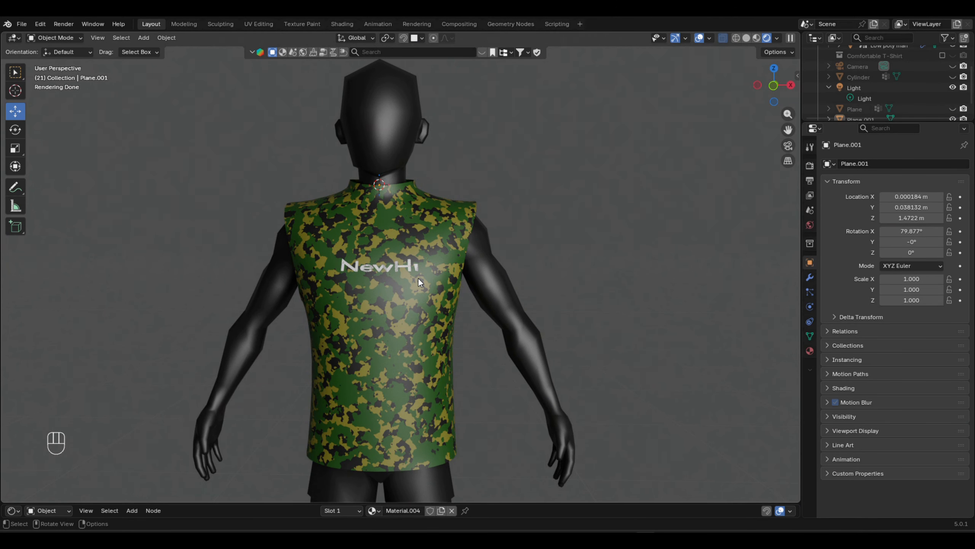